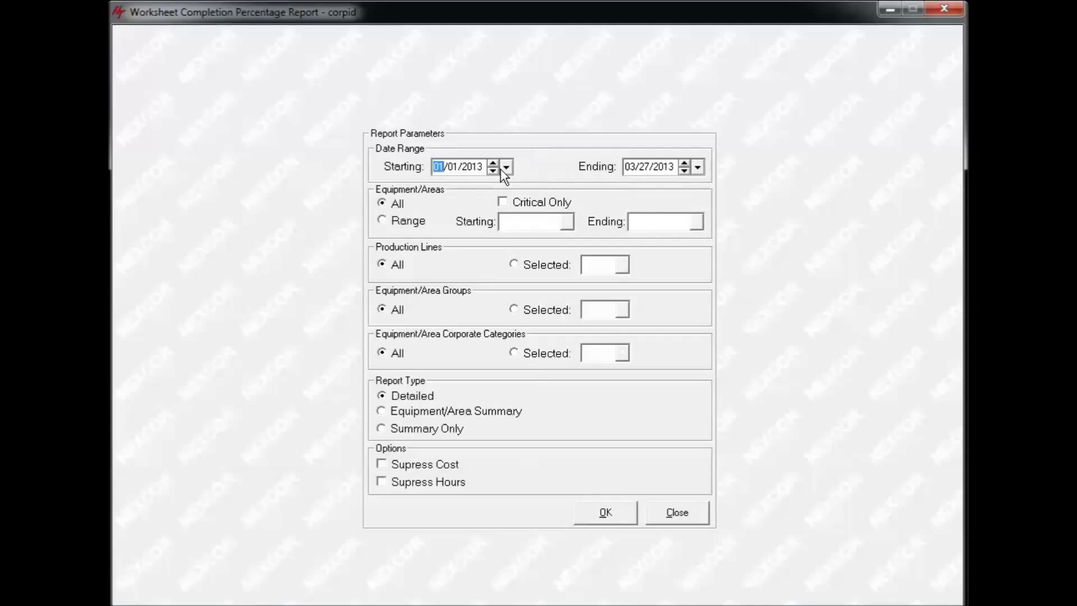
left_click(502, 203)
left_click(386, 220)
left_click(566, 222)
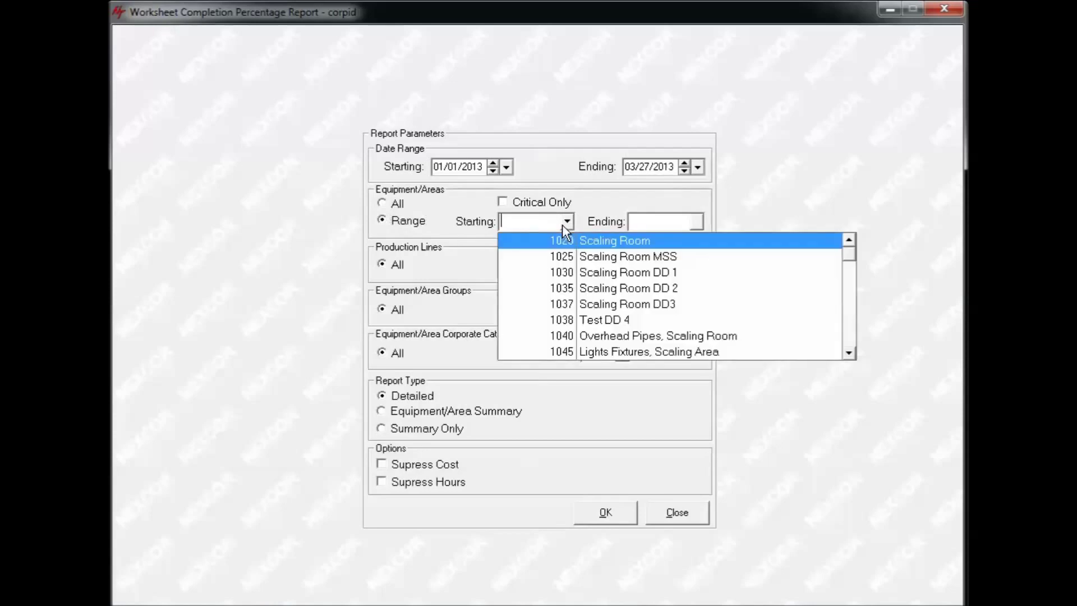
left_click(593, 258)
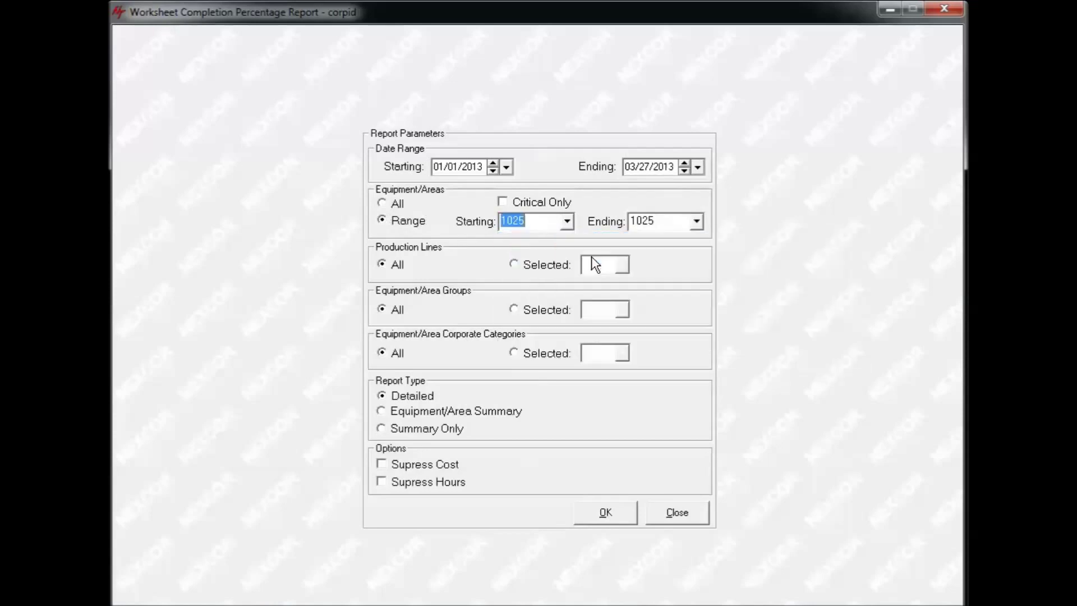
left_click(382, 204)
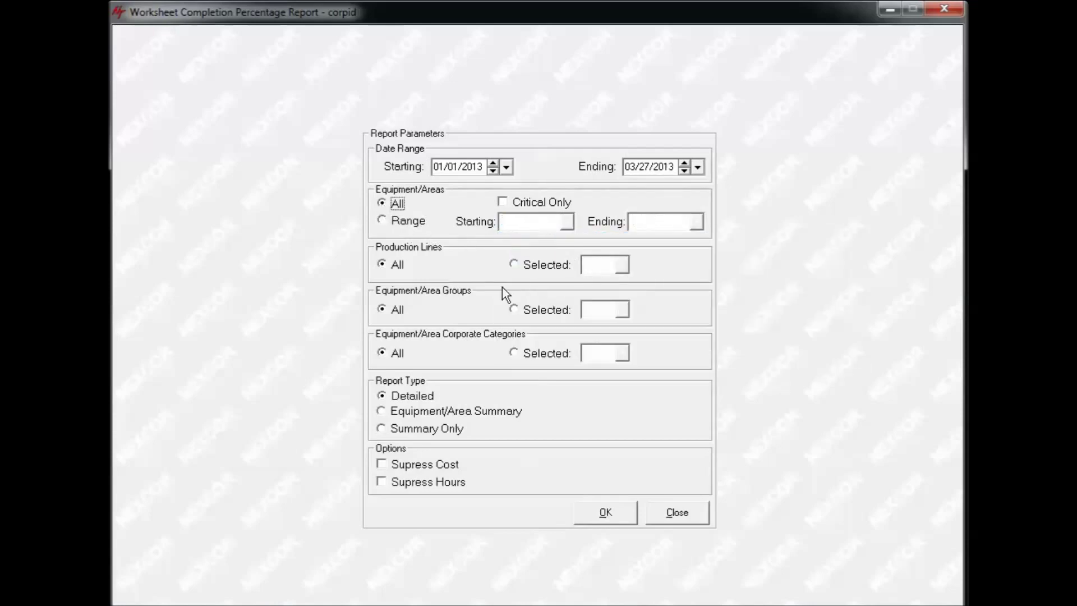
Step: Limit the report to the selected production line 1, Bread Line
left_click(519, 263)
left_click(622, 265)
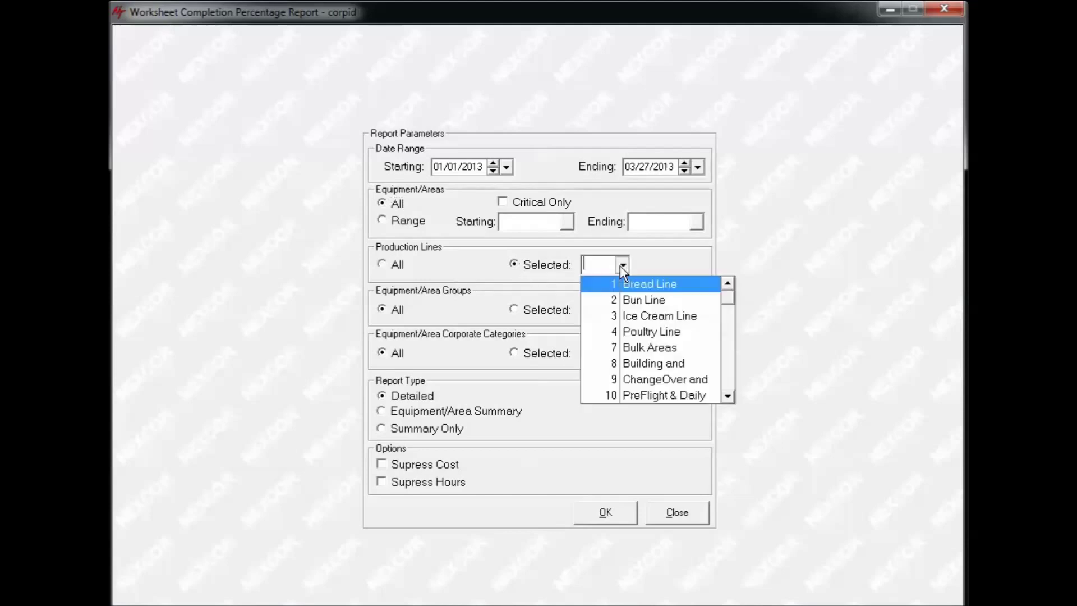
left_click(629, 285)
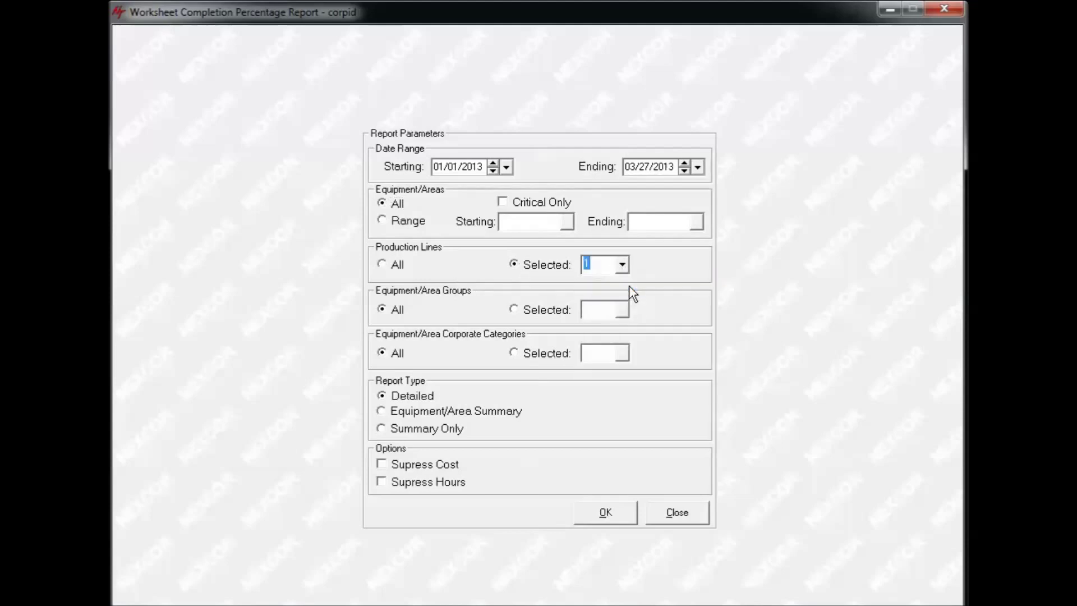
left_click(517, 311)
left_click(622, 310)
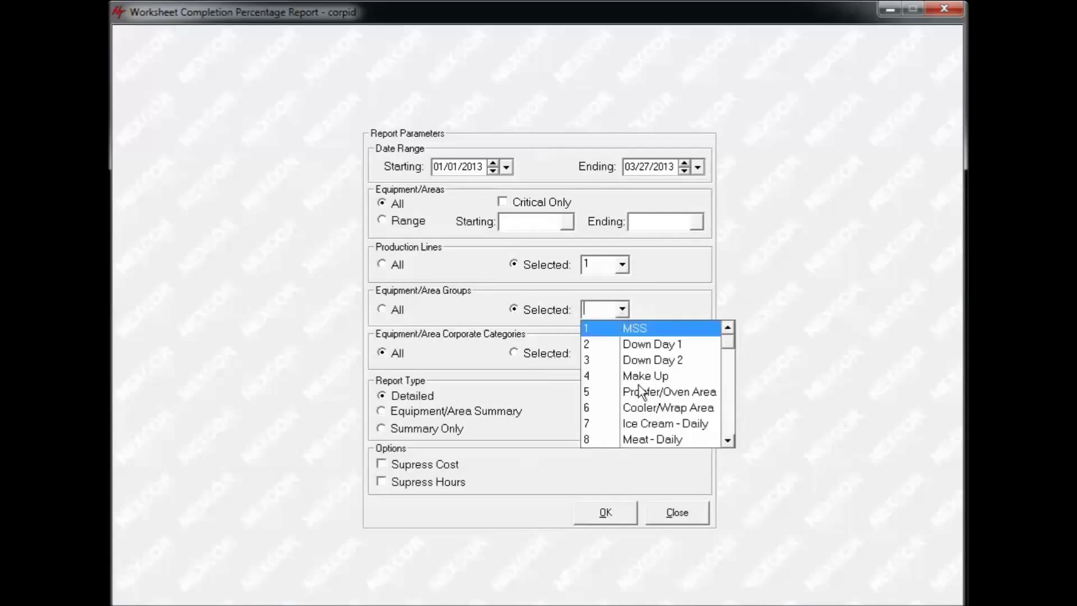
left_click(383, 308)
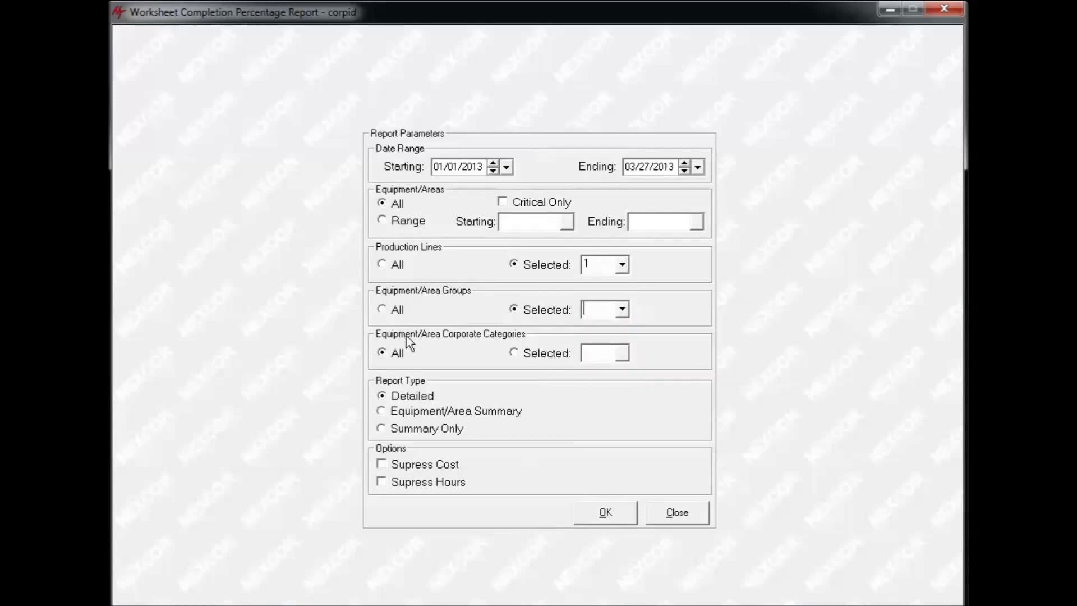
left_click(513, 354)
left_click(622, 353)
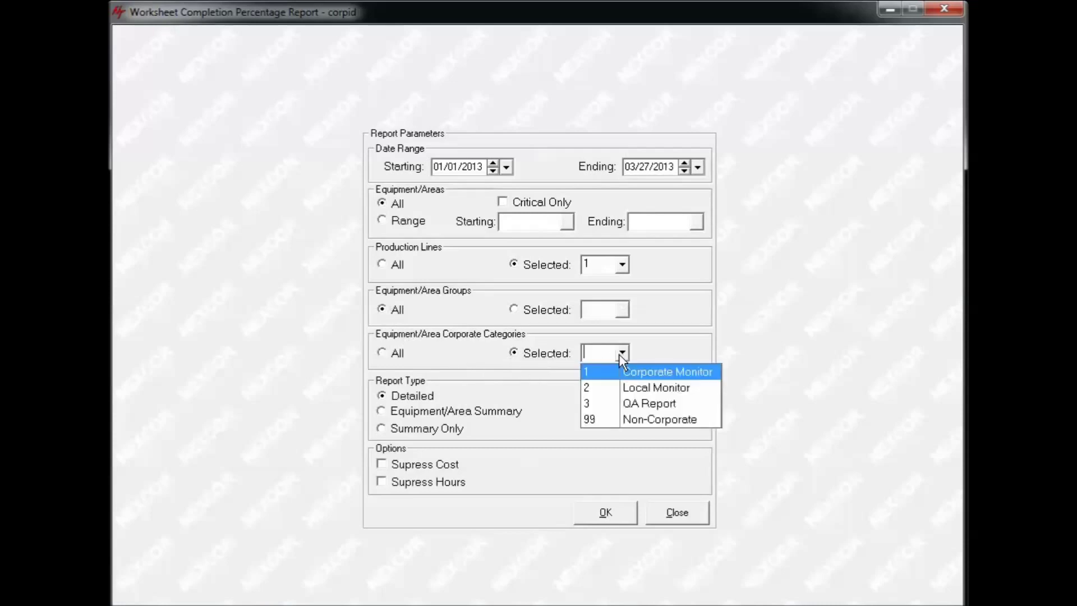
left_click(384, 352)
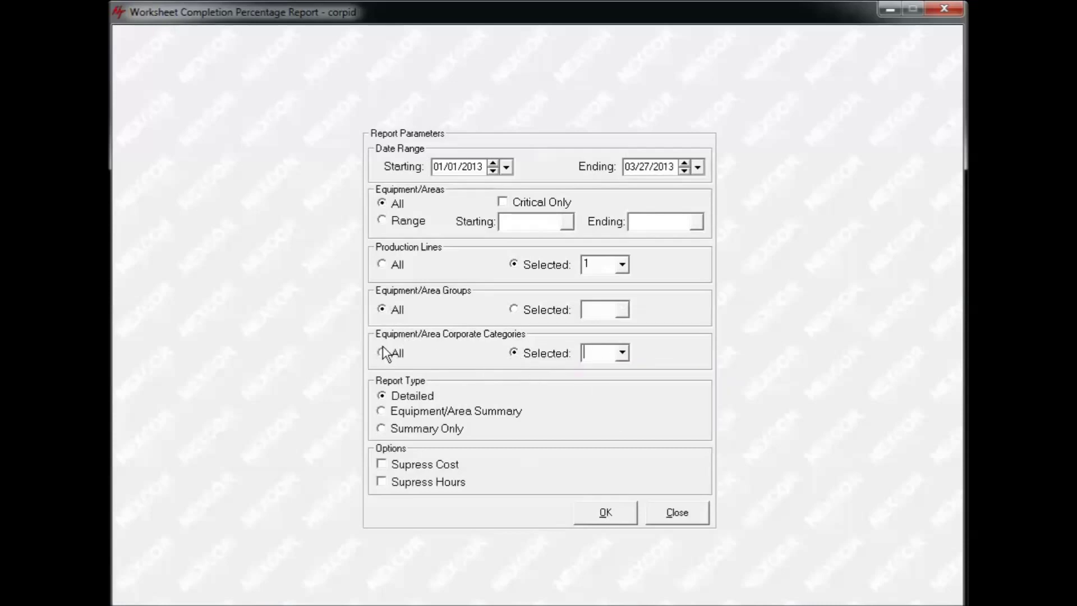
left_click(383, 350)
left_click(382, 464)
left_click(381, 481)
left_click(381, 464)
left_click(381, 482)
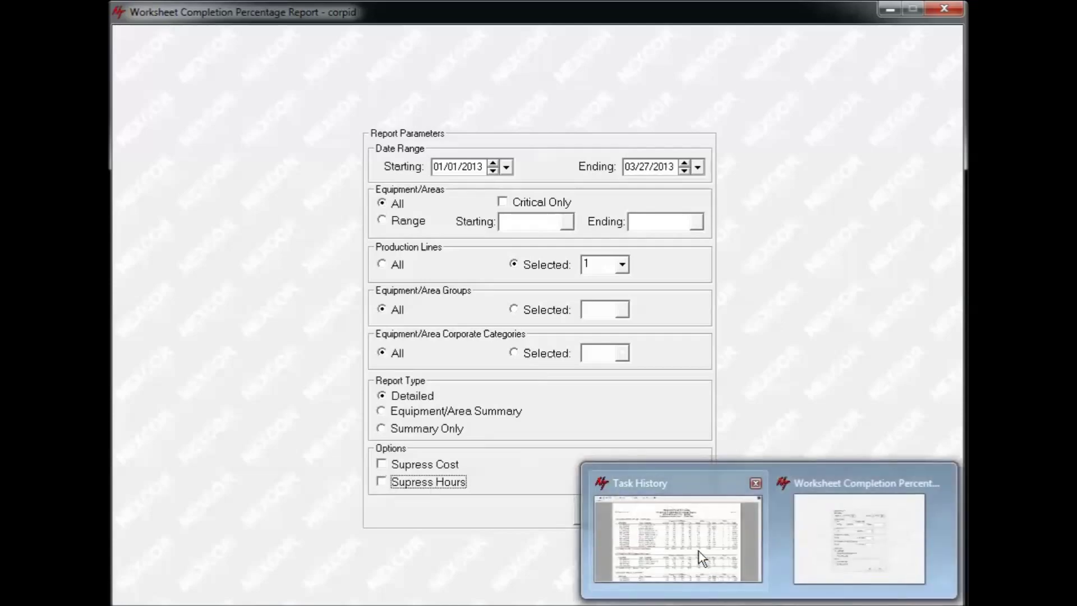
Step: Switch to the Task History report and examine the 1035 Scaling Room DD 2 heading and its worksheet IDs
left_click(699, 555)
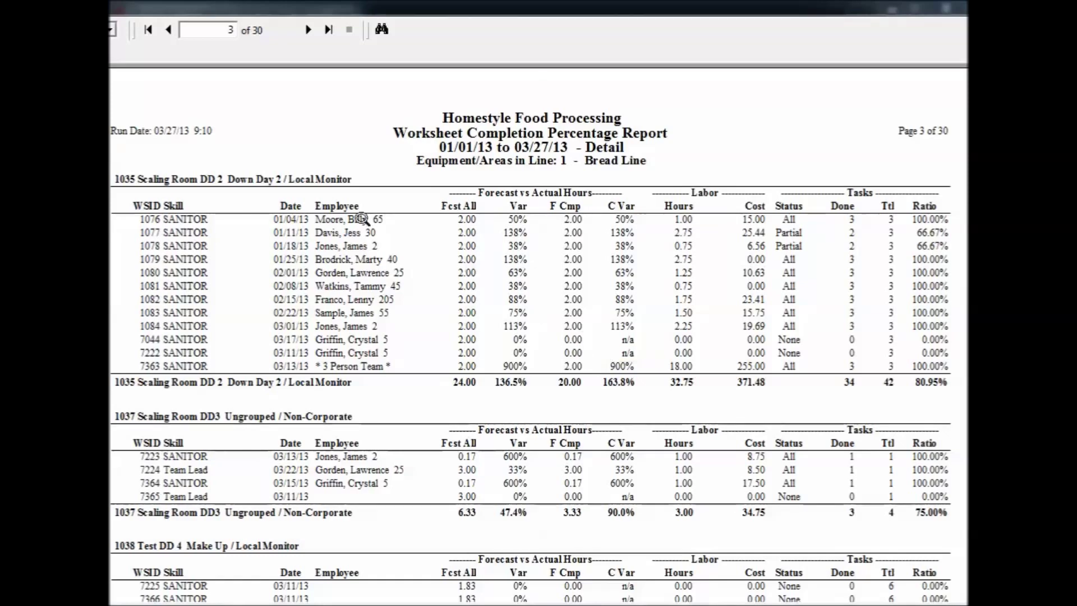
left_click(175, 178)
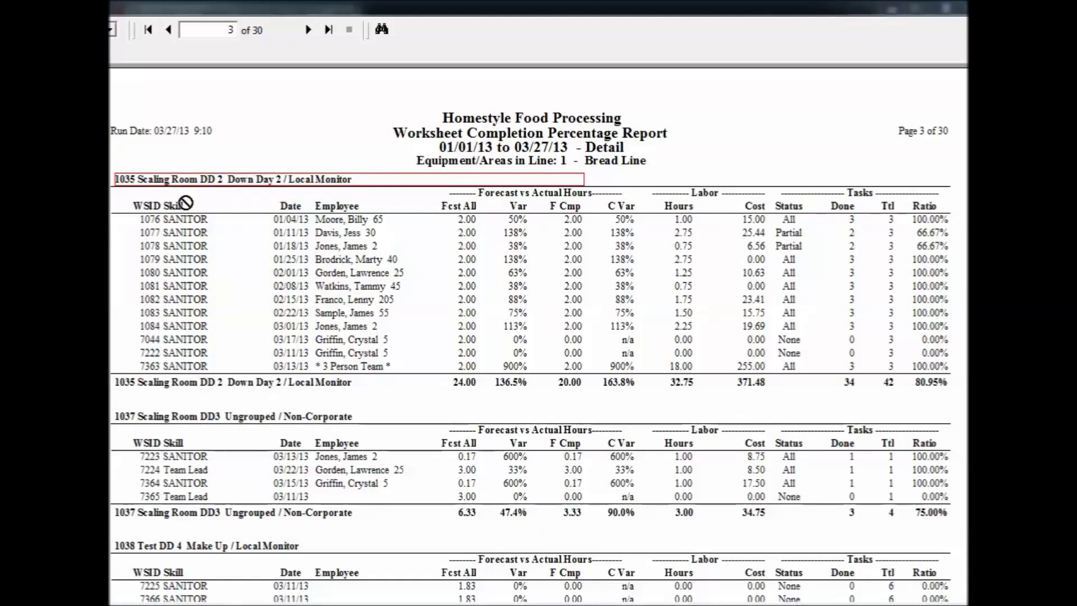
left_click(149, 232)
left_click(149, 246)
left_click(149, 259)
left_click(150, 272)
left_click(150, 286)
left_click(149, 300)
left_click(150, 313)
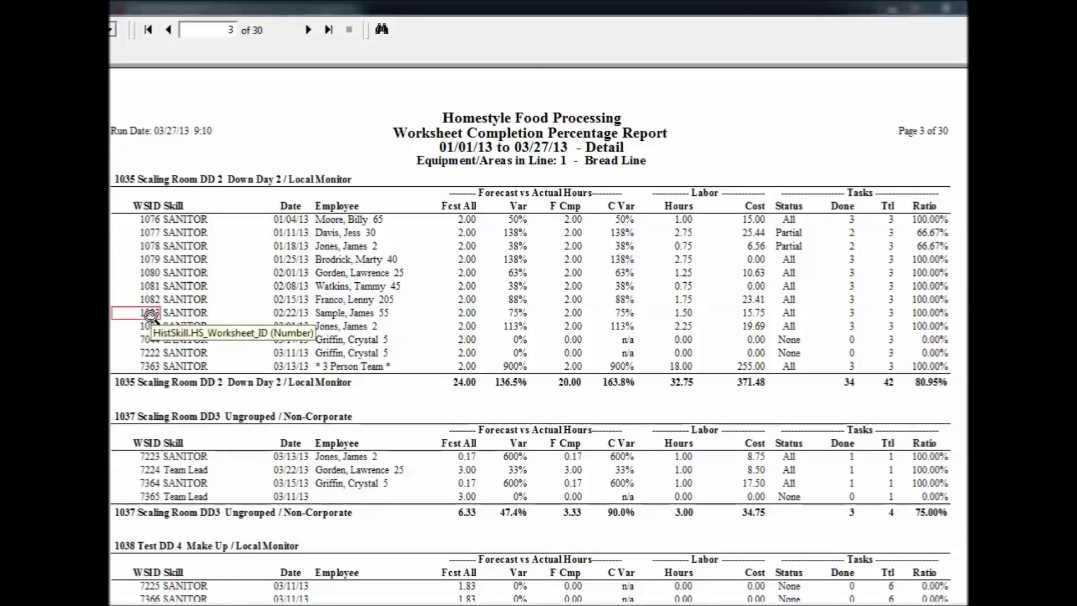
Step: Examine the skill, date and employee columns of the Scaling Room DD 2 worksheets
left_click(185, 219)
left_click(185, 245)
left_click(185, 259)
left_click(186, 285)
left_click(188, 300)
left_click(190, 313)
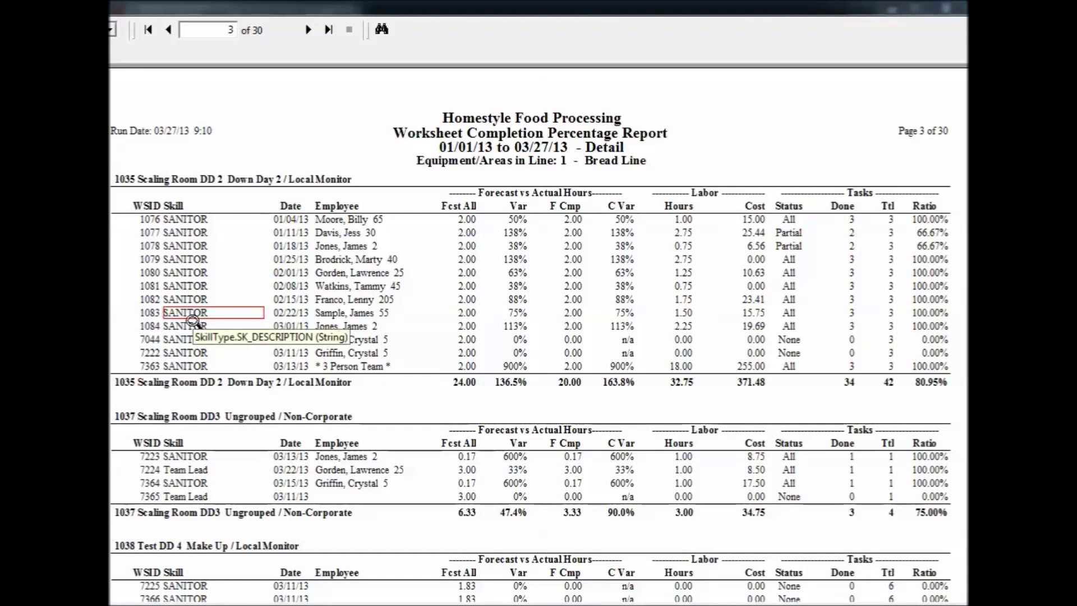
left_click(287, 220)
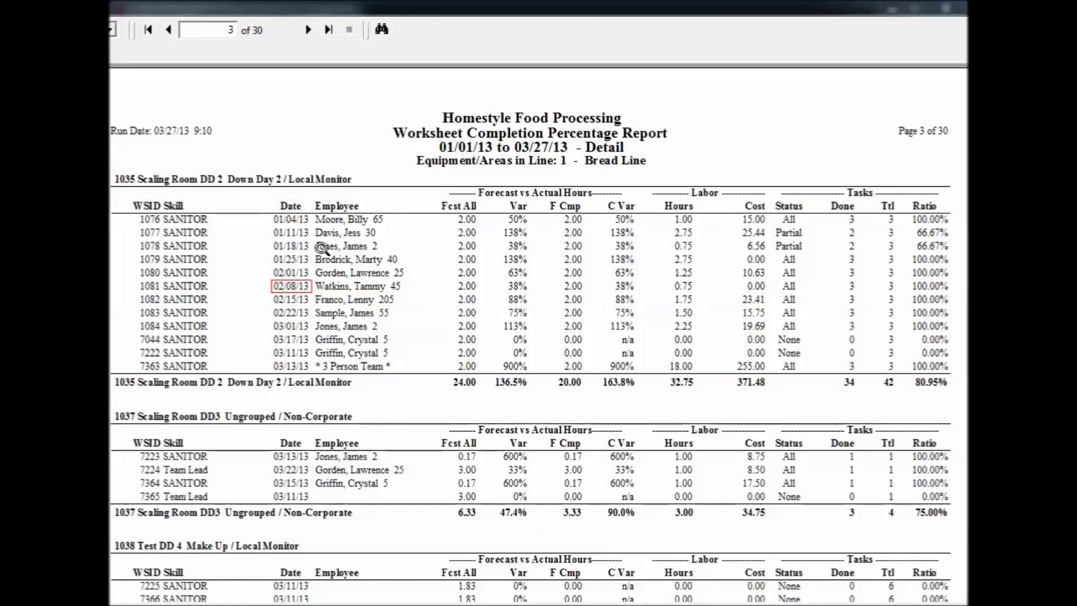
left_click(348, 223)
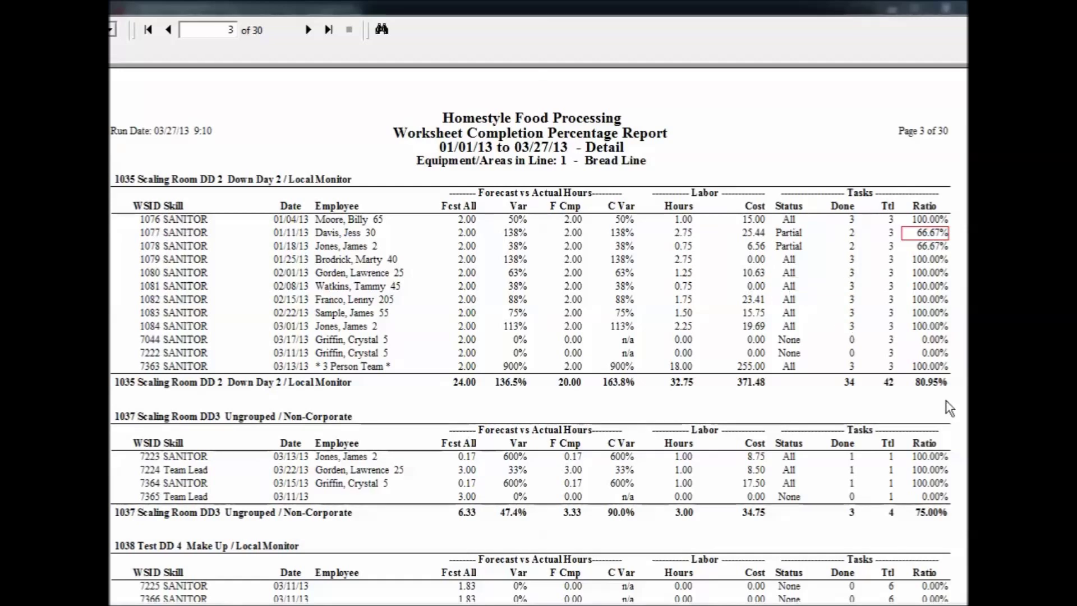
Step: Examine the Scaling Room DD 2 totals for task ratio, total and done tasks, labor cost and labor hours
left_click(942, 386)
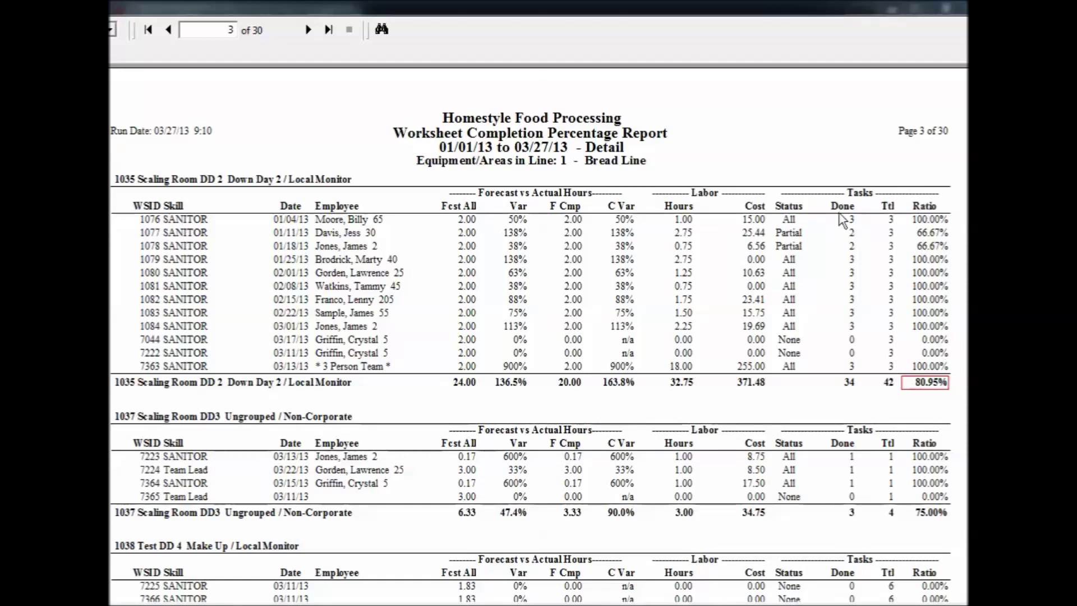
left_click(517, 151)
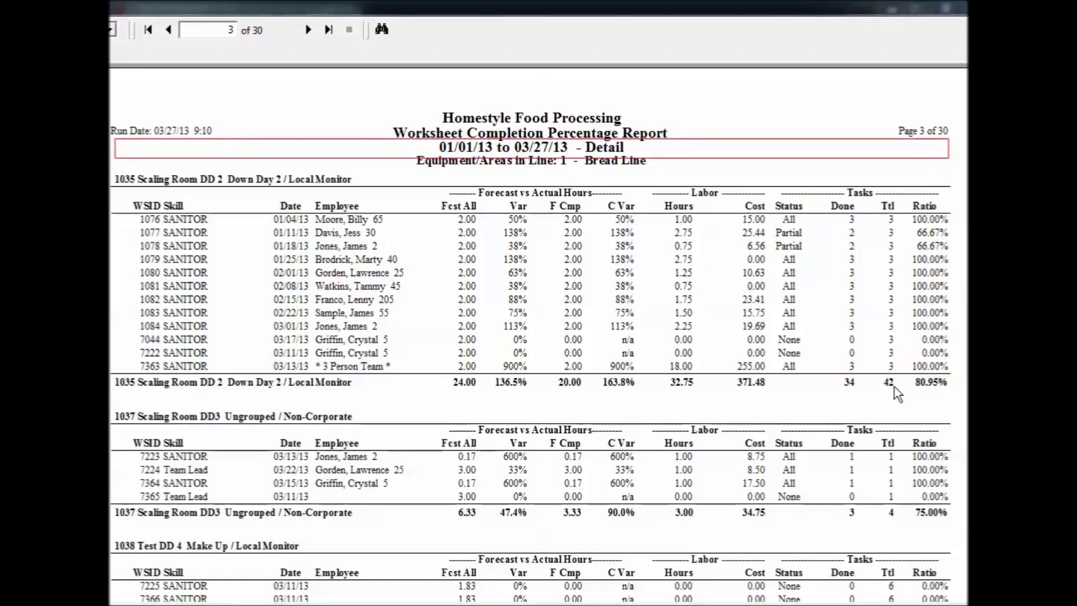
left_click(931, 386)
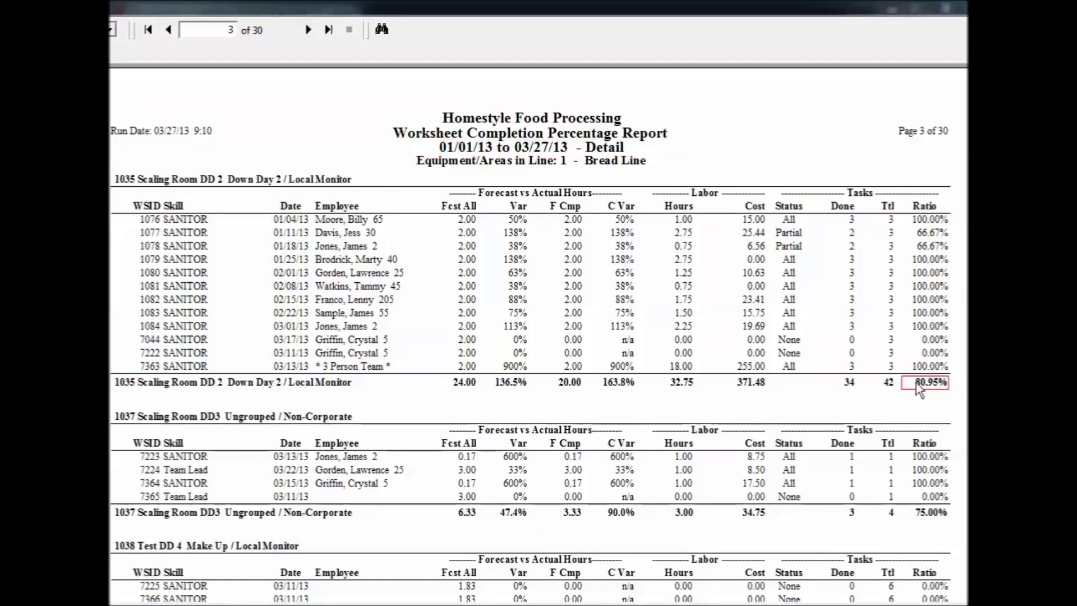
left_click(884, 382)
left_click(847, 382)
left_click(748, 386)
left_click(680, 384)
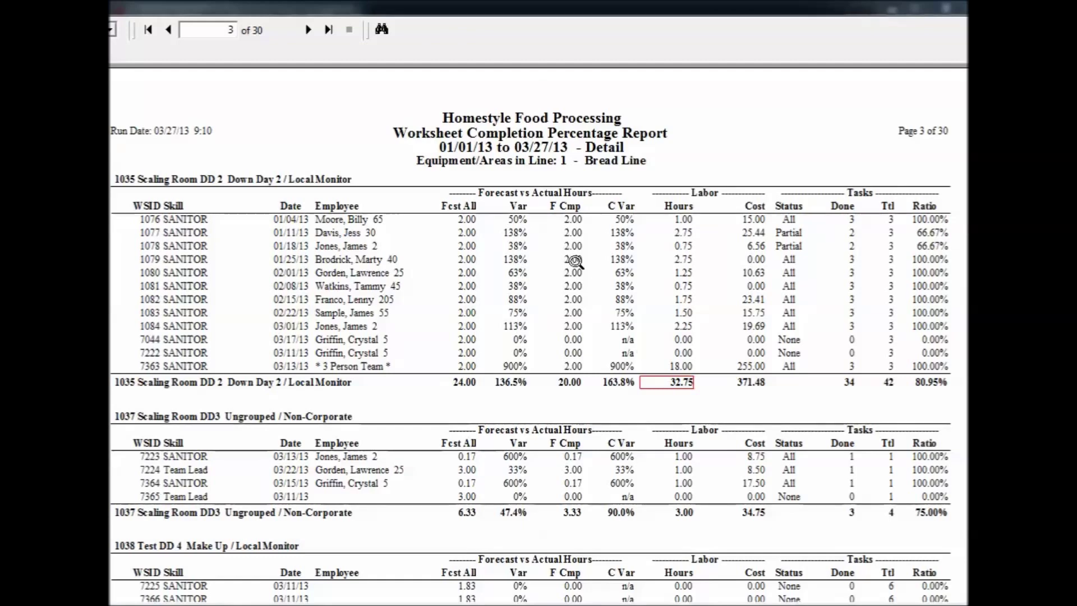
Step: Compare the forecast hours, actual labor hours and variance for worksheet 1077 in Scaling Room DD 2
left_click(526, 194)
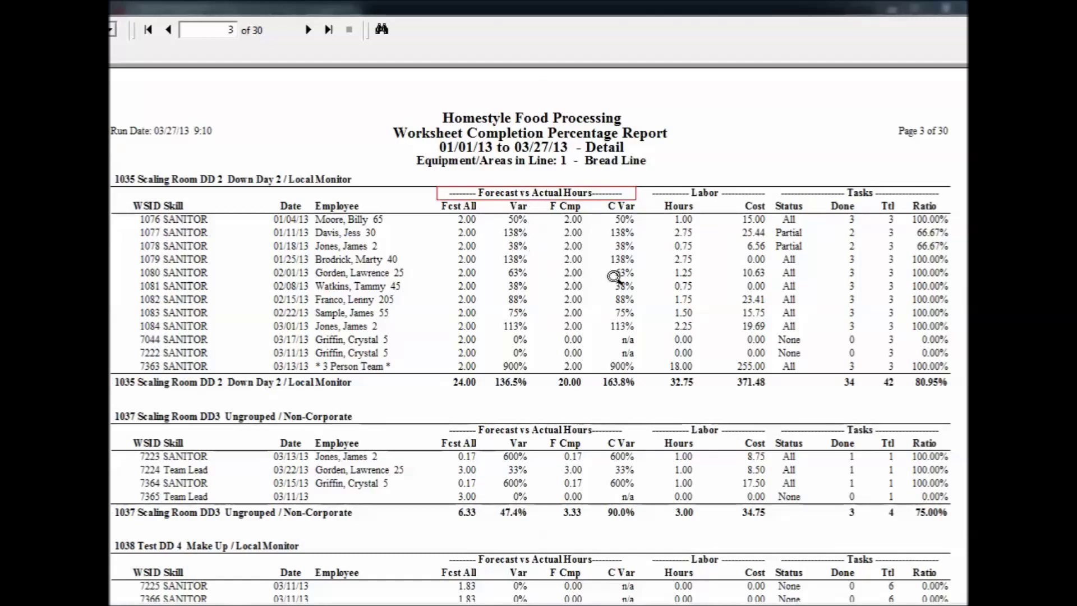
left_click(683, 233)
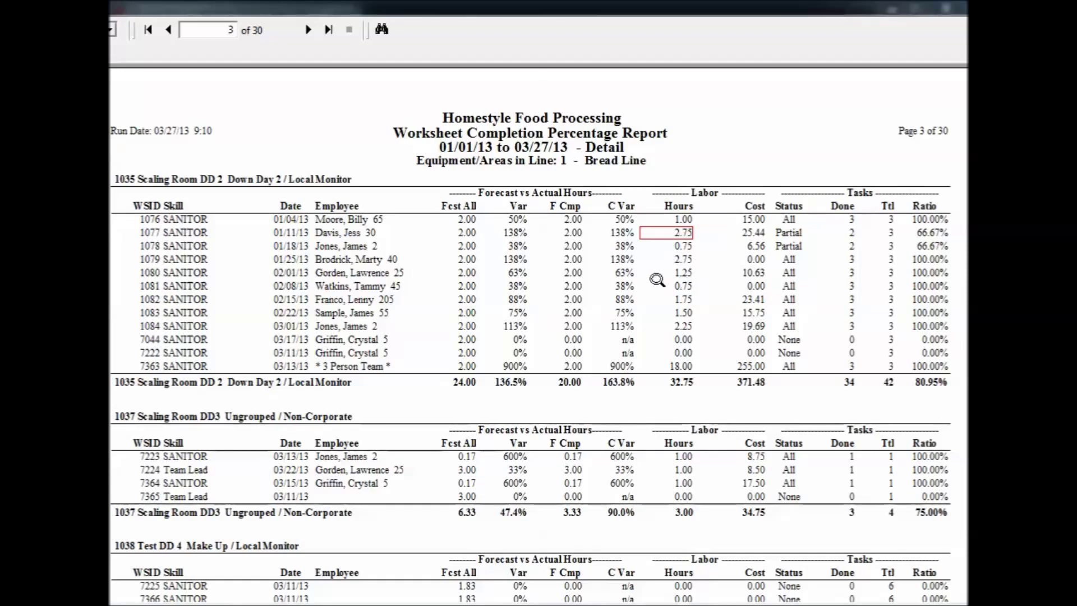
left_click(470, 235)
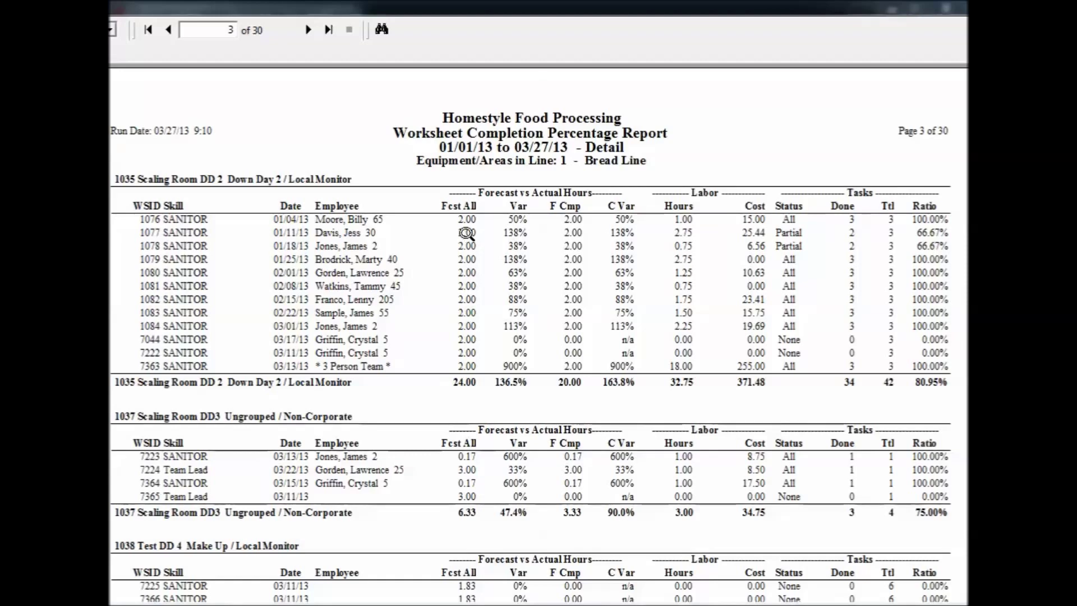
left_click(668, 235)
left_click(682, 232)
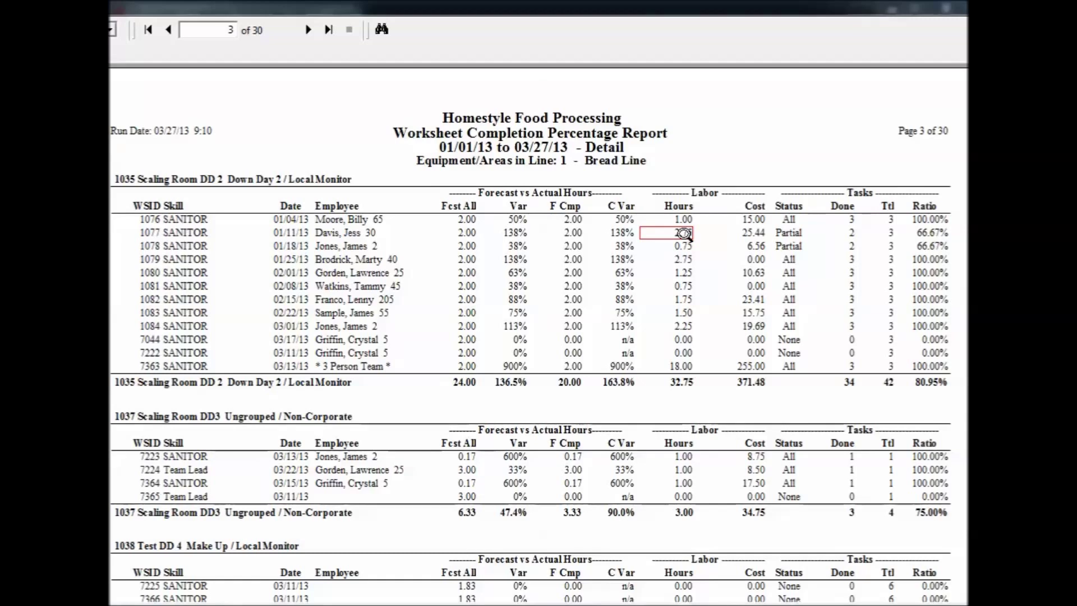
left_click(619, 234)
Step: Go to the report's last page and examine the Bread Line worksheet counts and percentages for all, some and no tasks completed
left_click(327, 31)
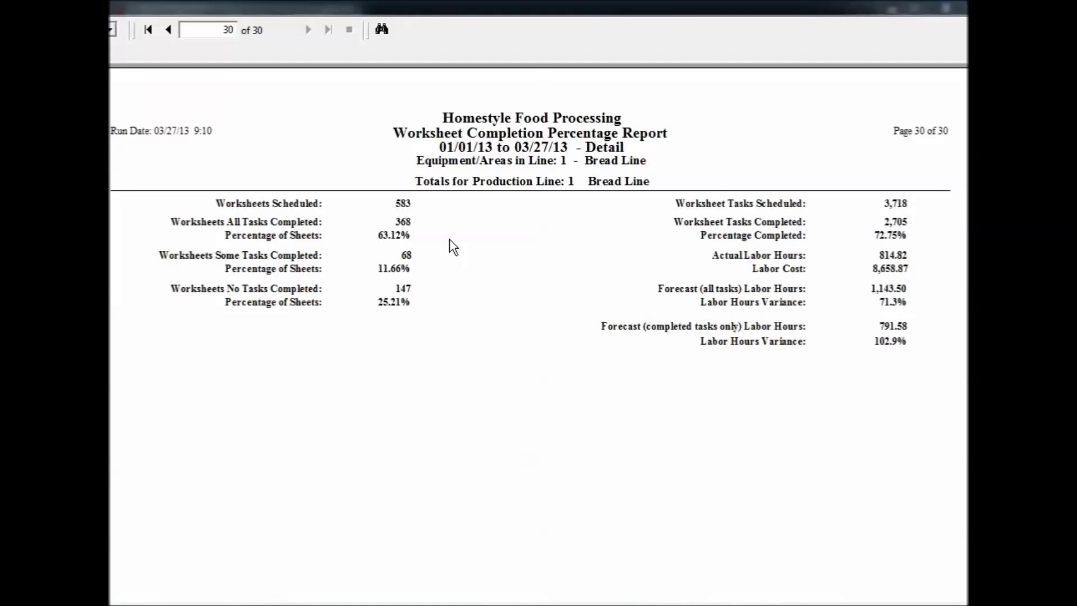
left_click(460, 184)
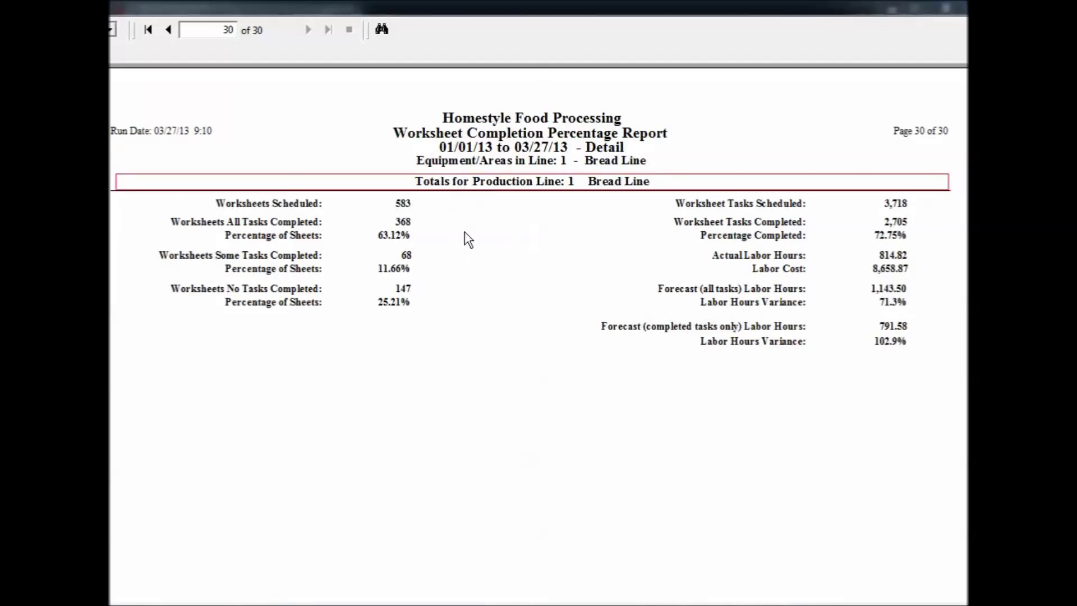
left_click(318, 206)
left_click(403, 204)
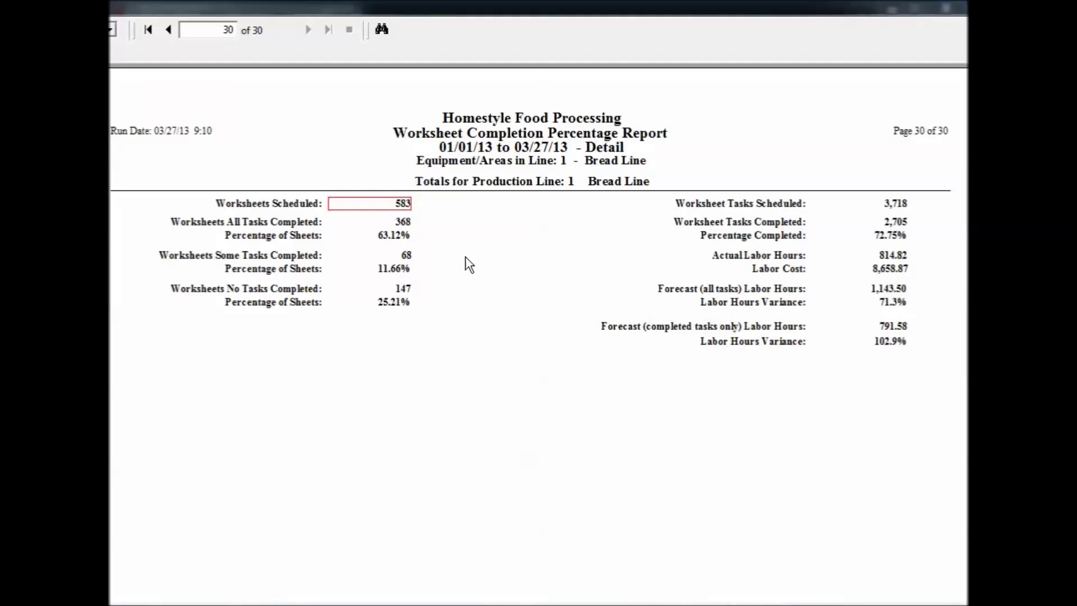
left_click(406, 223)
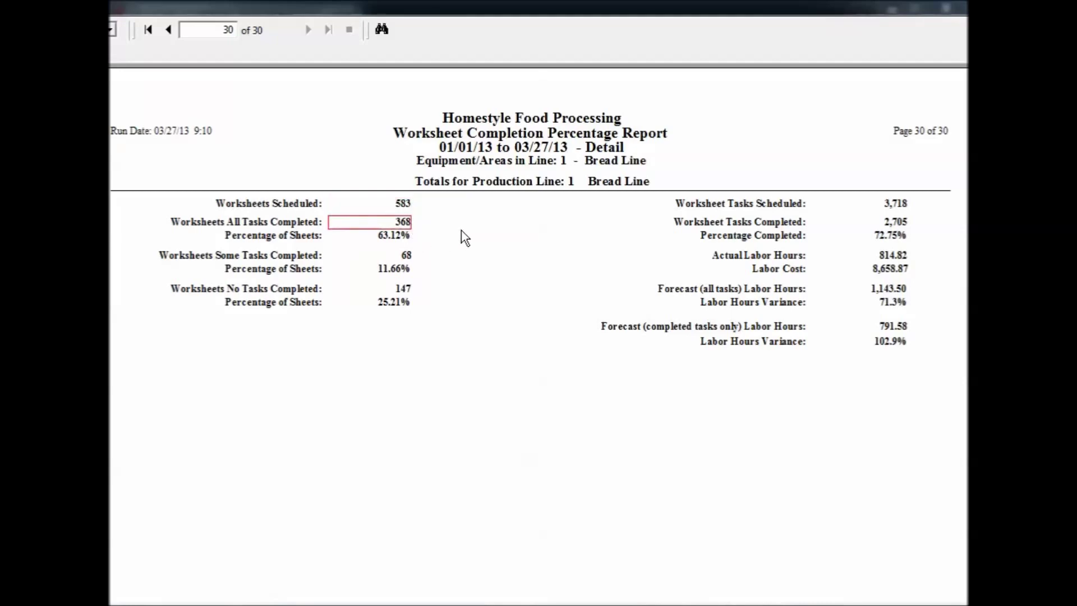
left_click(407, 236)
left_click(404, 255)
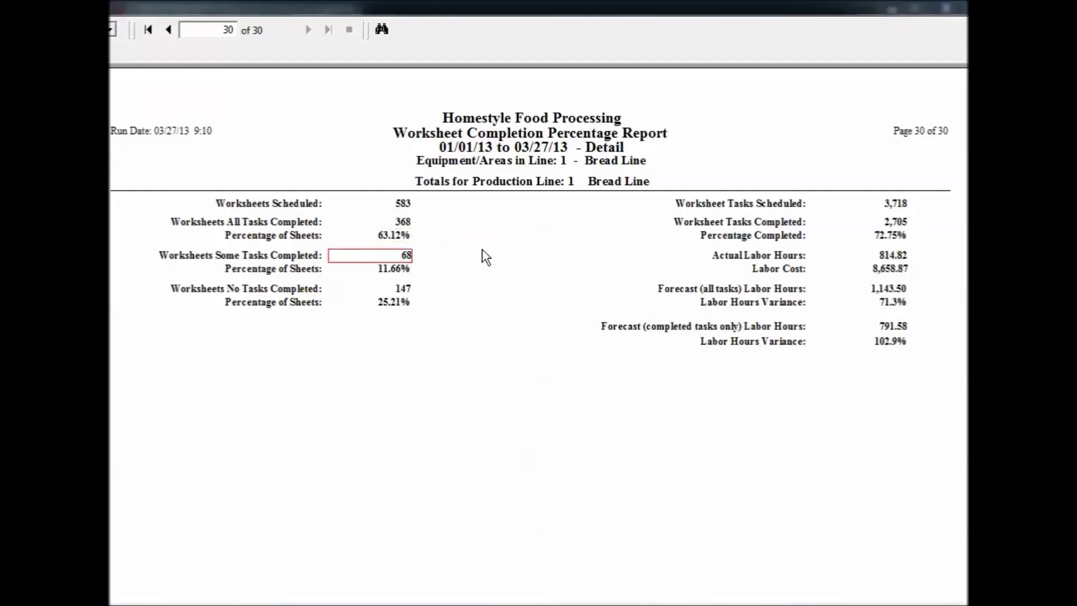
left_click(406, 272)
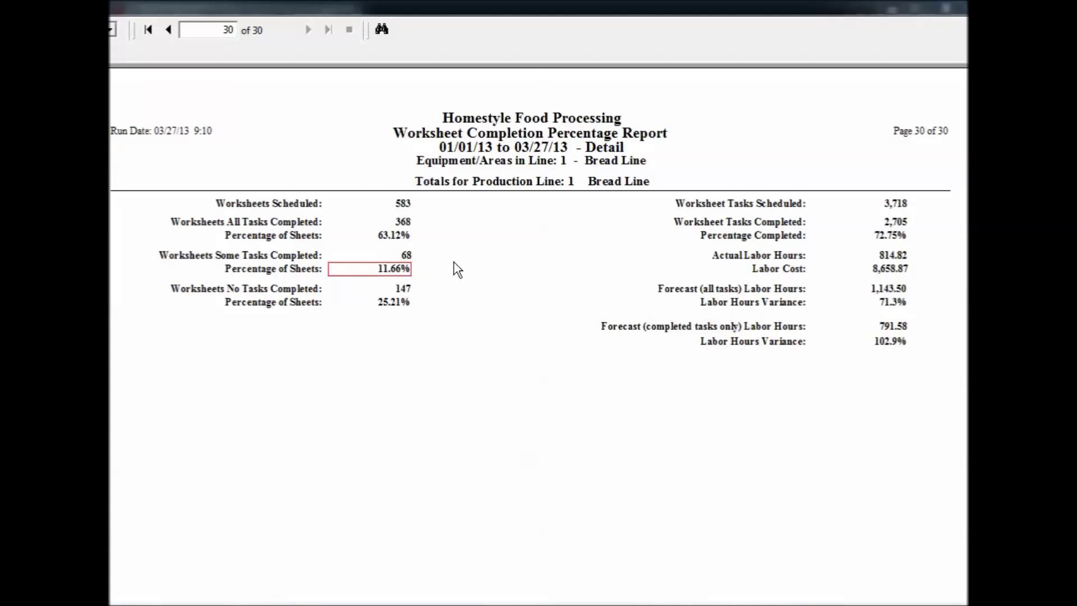
left_click(403, 205)
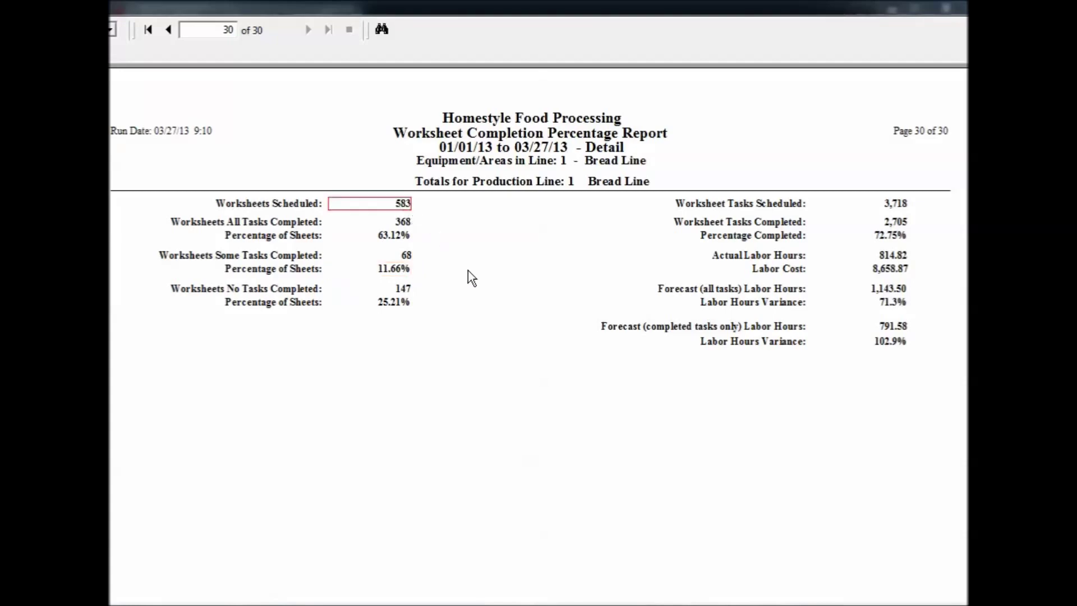
left_click(409, 291)
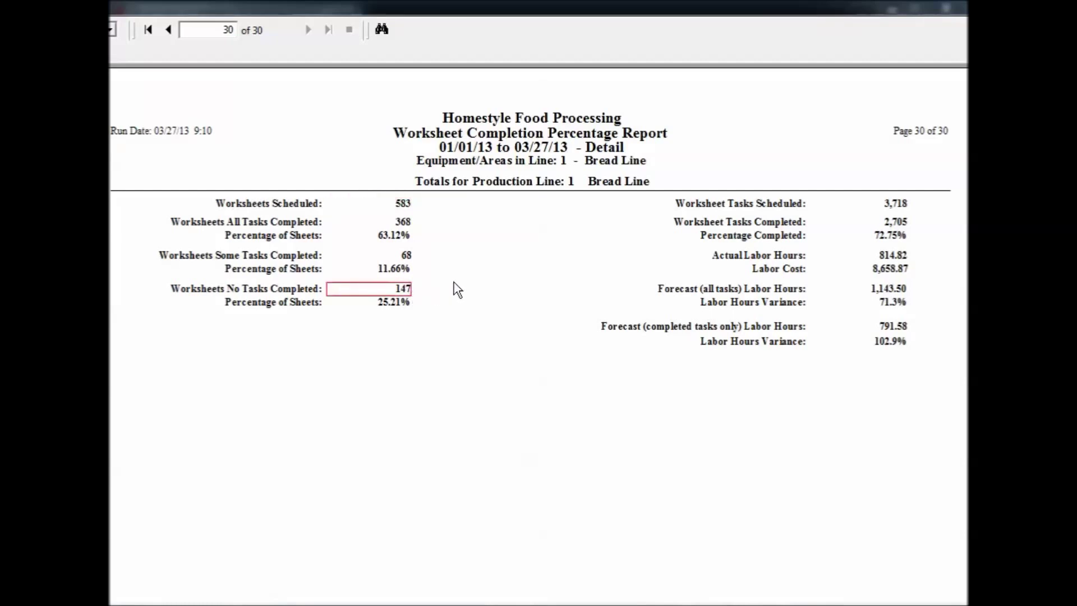
left_click(406, 303)
left_click(403, 206)
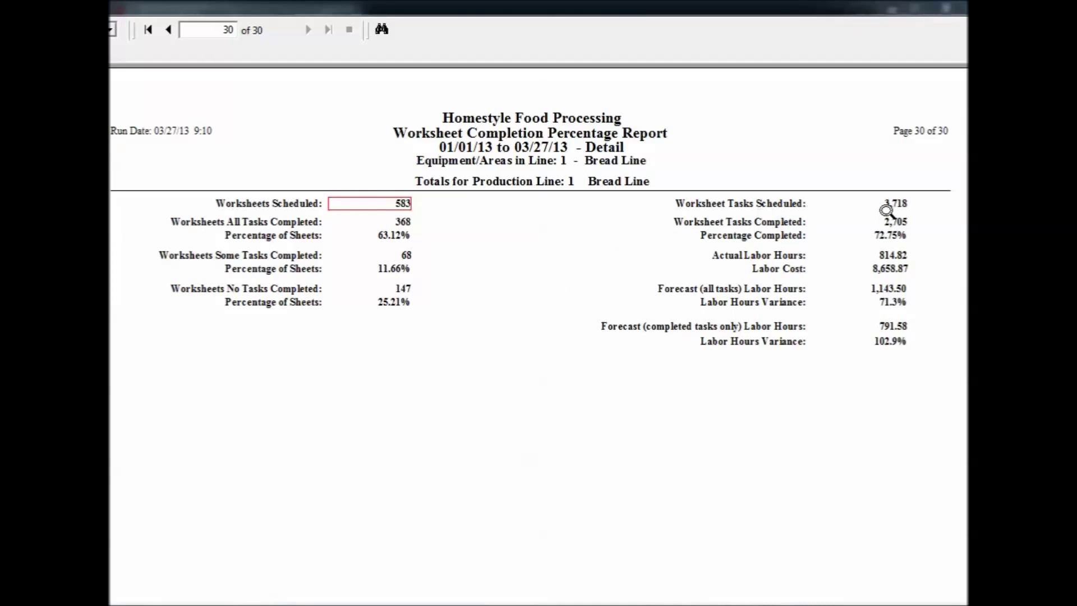
Step: Examine the Bread Line totals for worksheet tasks scheduled and completed, percentage completed, actual labor hours and labor cost
left_click(902, 205)
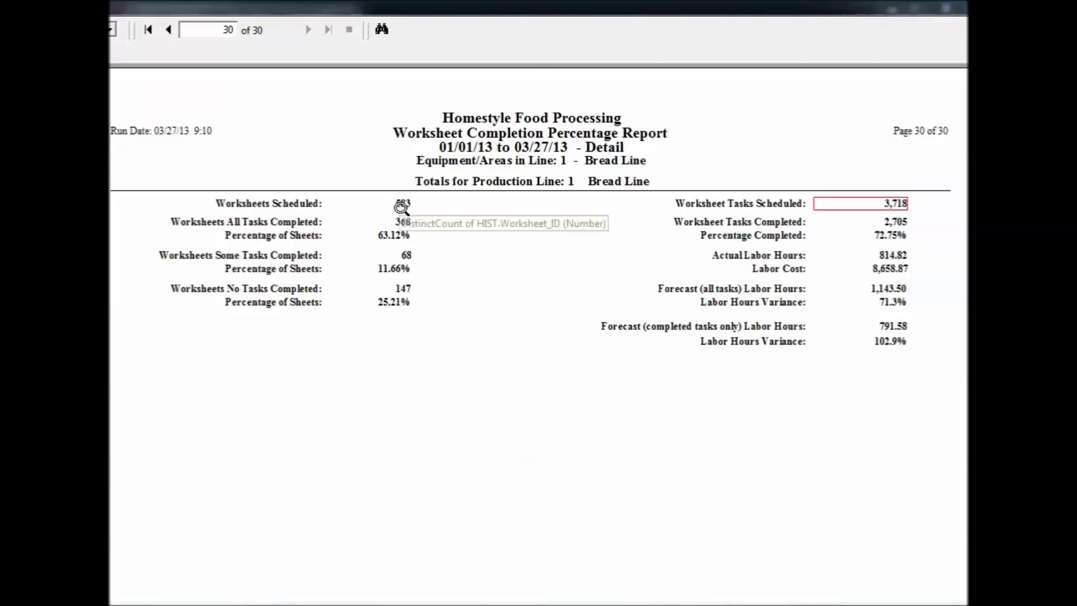
left_click(893, 221)
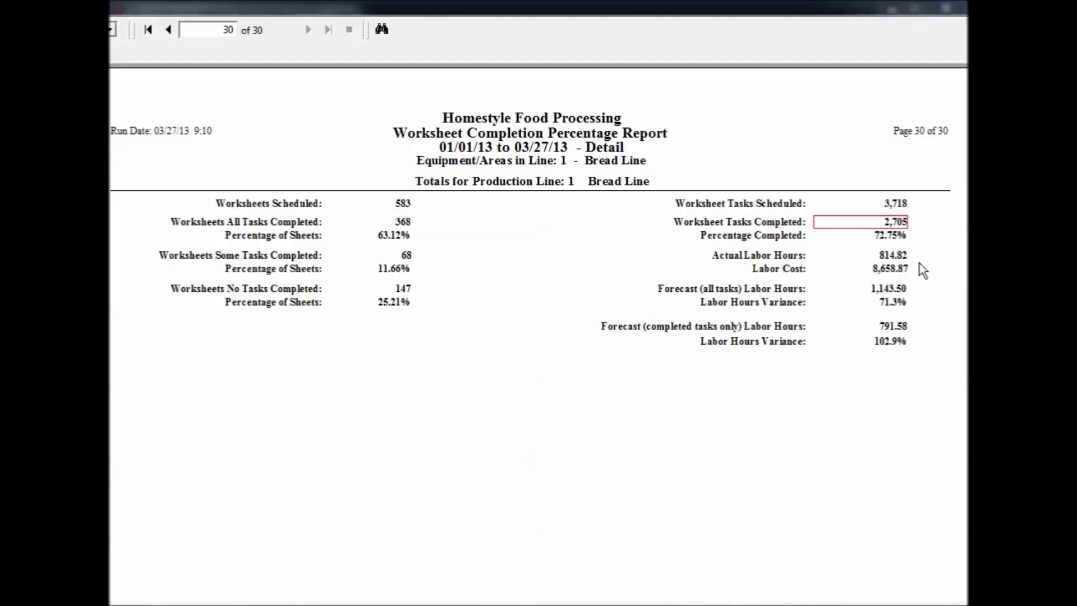
left_click(893, 236)
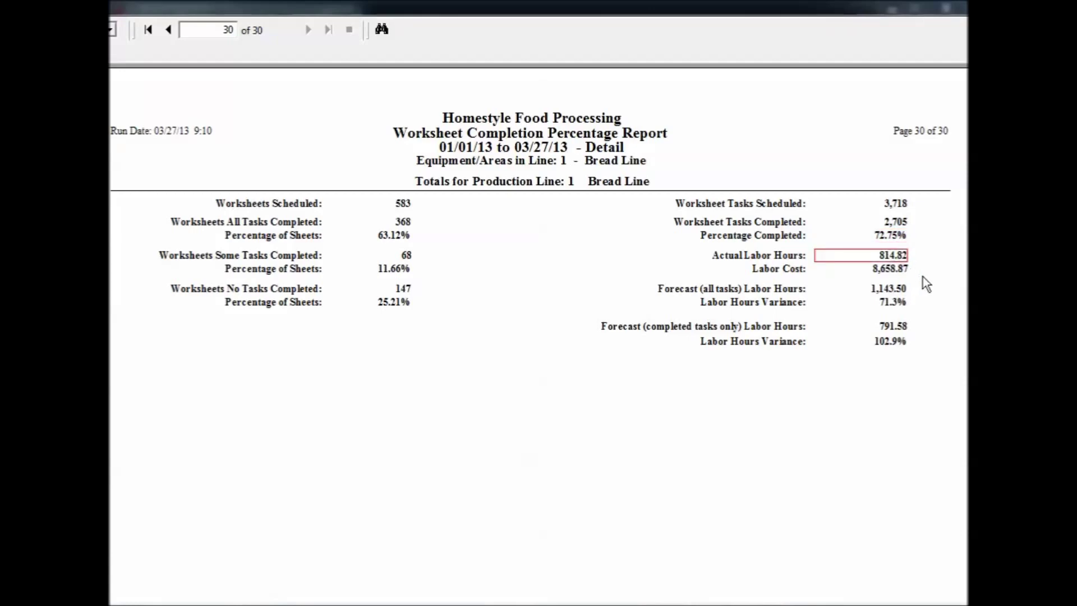
left_click(895, 272)
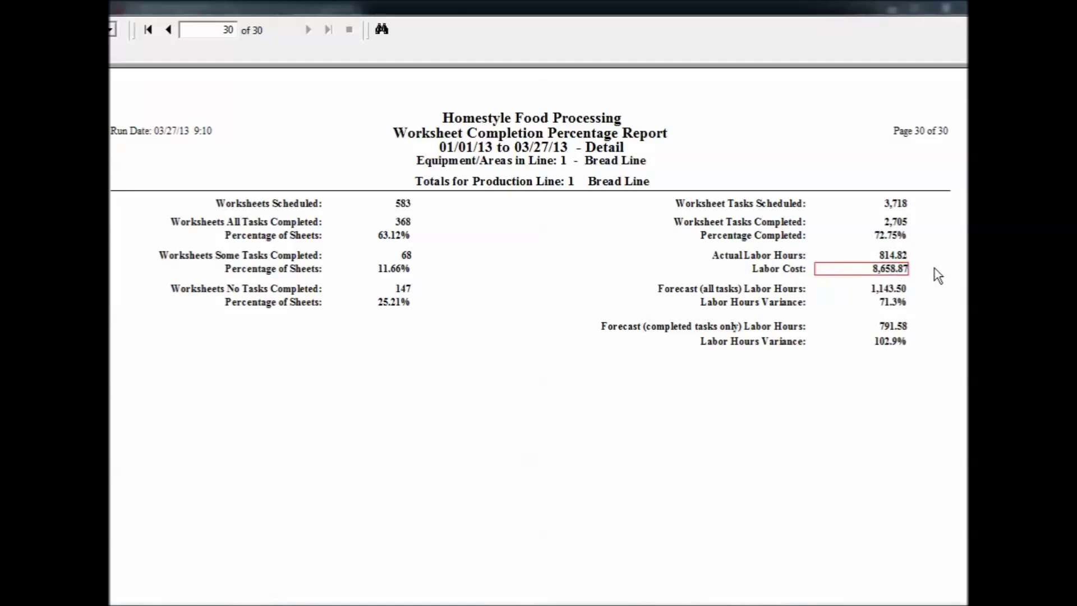
Step: Compare the Bread Line's all-tasks forecast labor hours with the actual labor hours and their variance
left_click(894, 289)
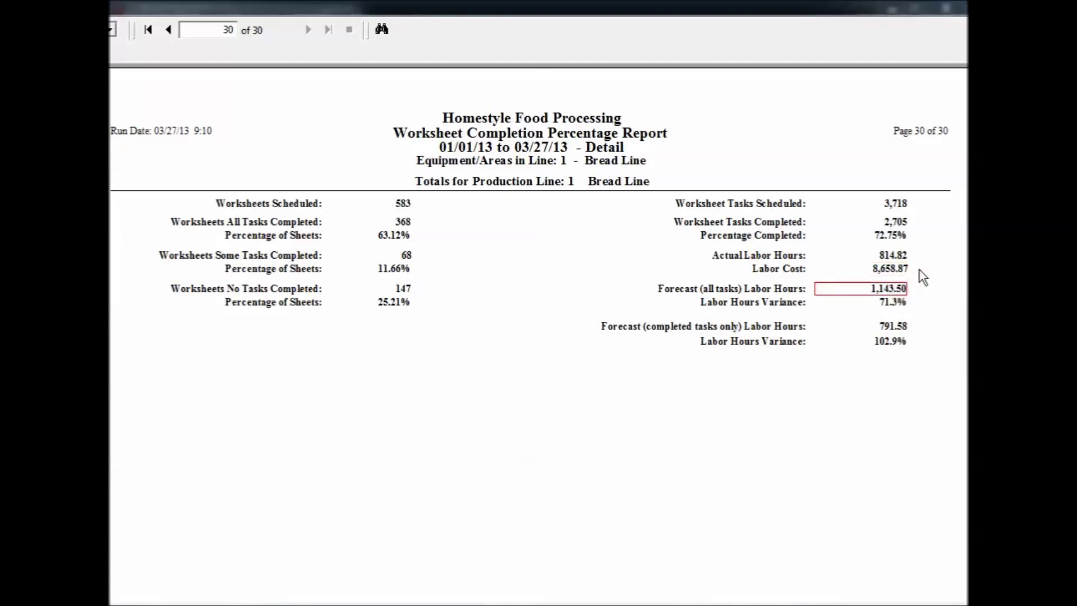
left_click(895, 203)
left_click(895, 289)
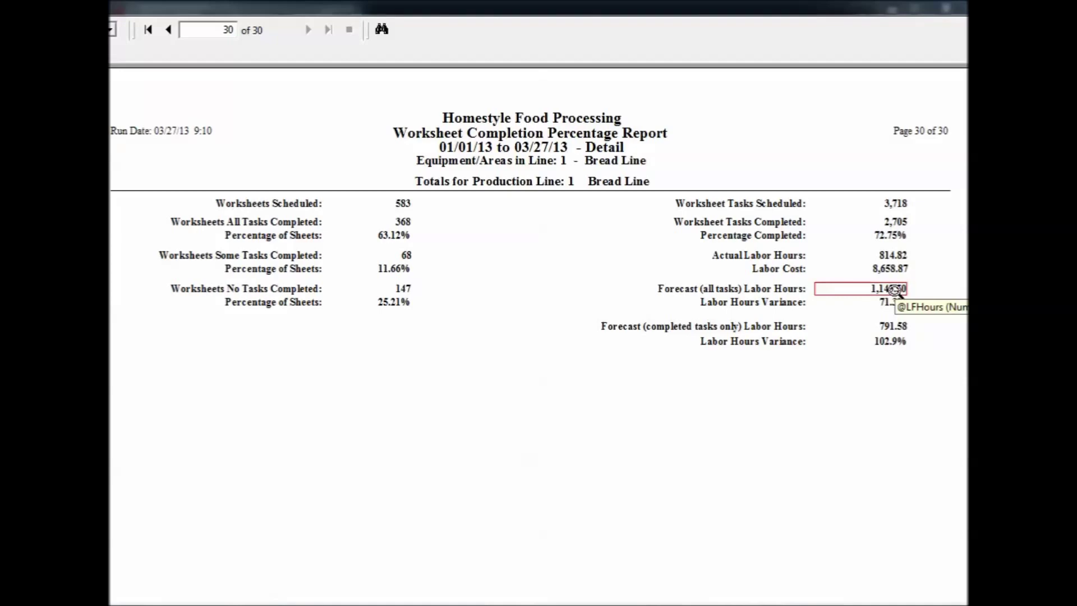
left_click(893, 256)
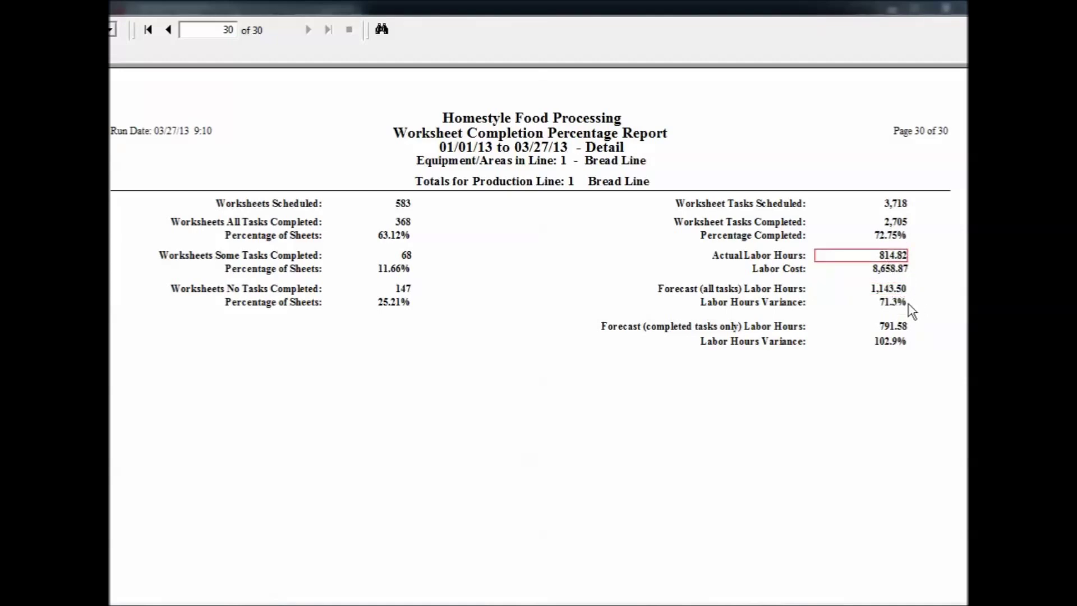
left_click(900, 302)
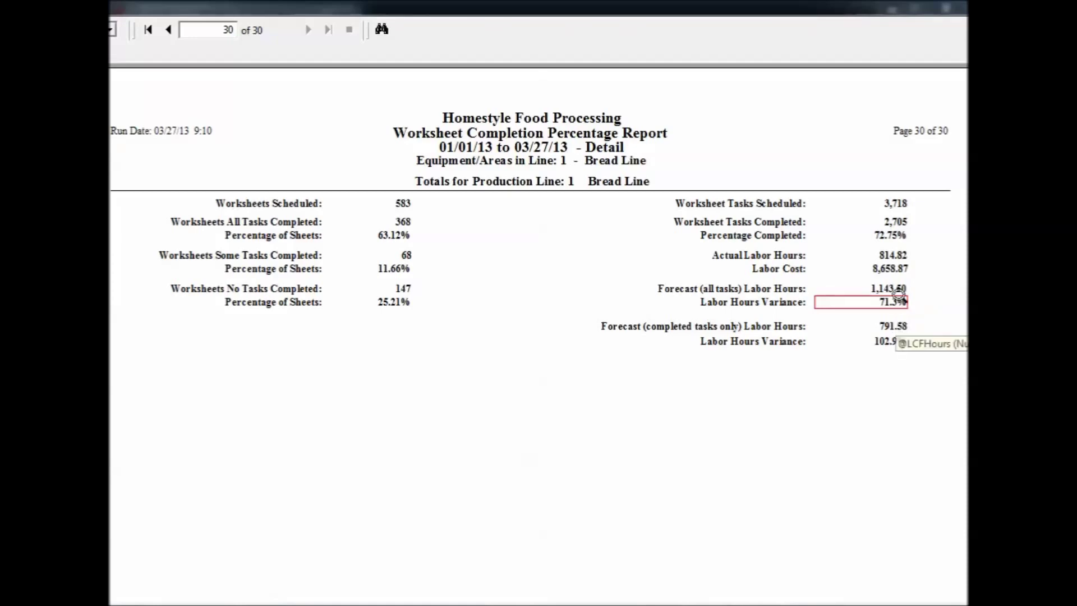
Step: Compare the Bread Line's forecast labor hours for completed tasks only with the actual hours and their variance
left_click(896, 224)
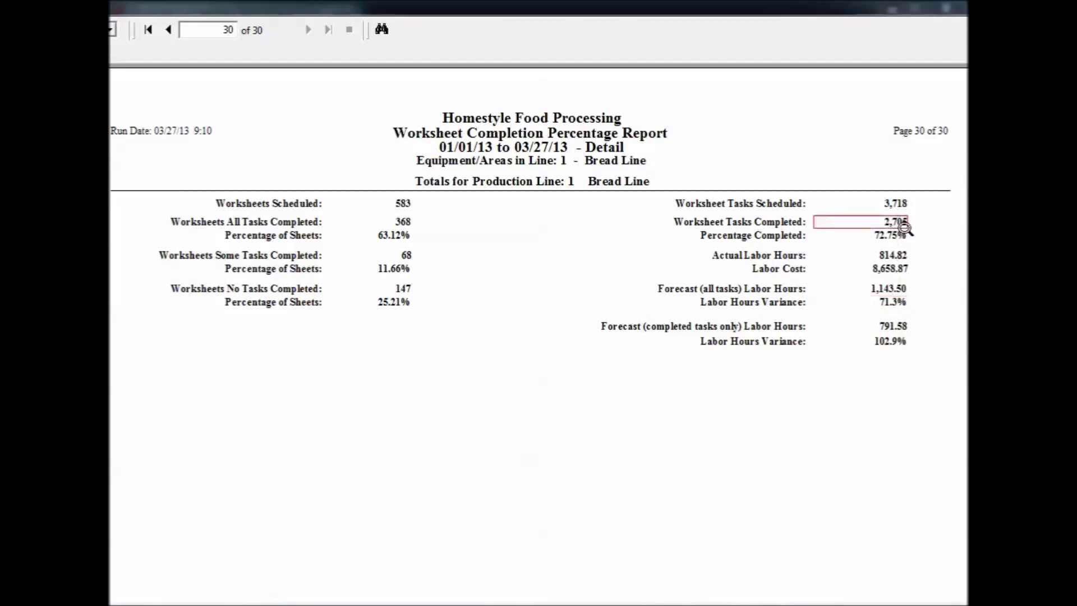
left_click(902, 327)
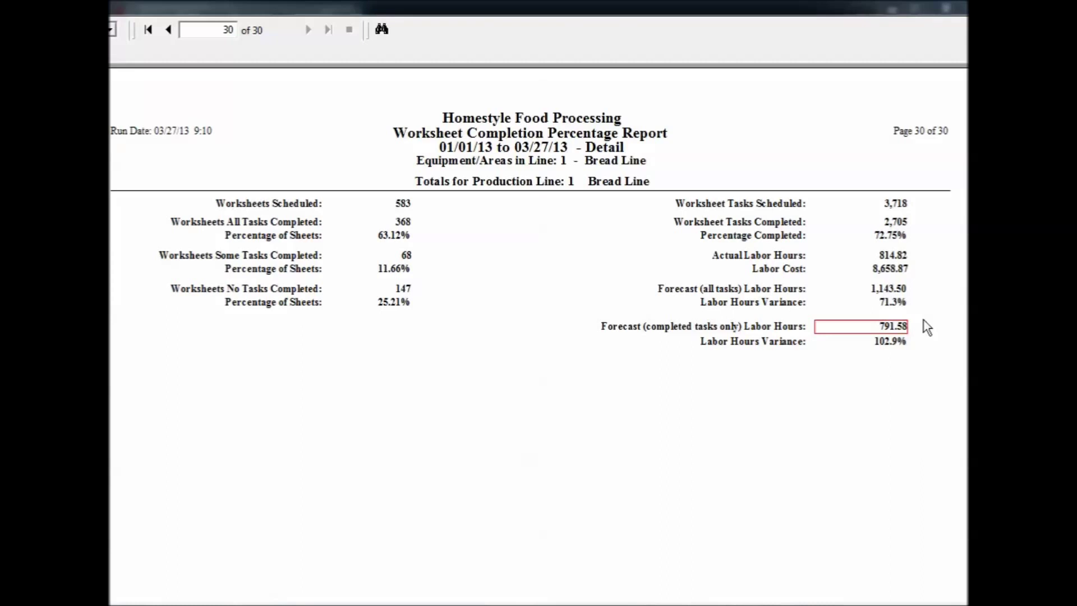
left_click(896, 257)
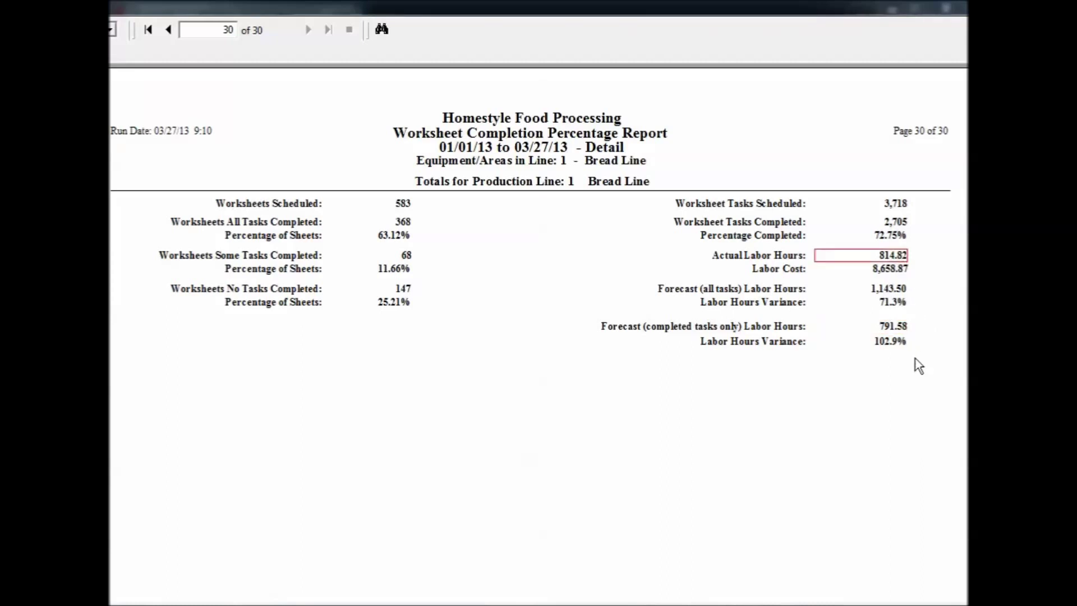
left_click(895, 343)
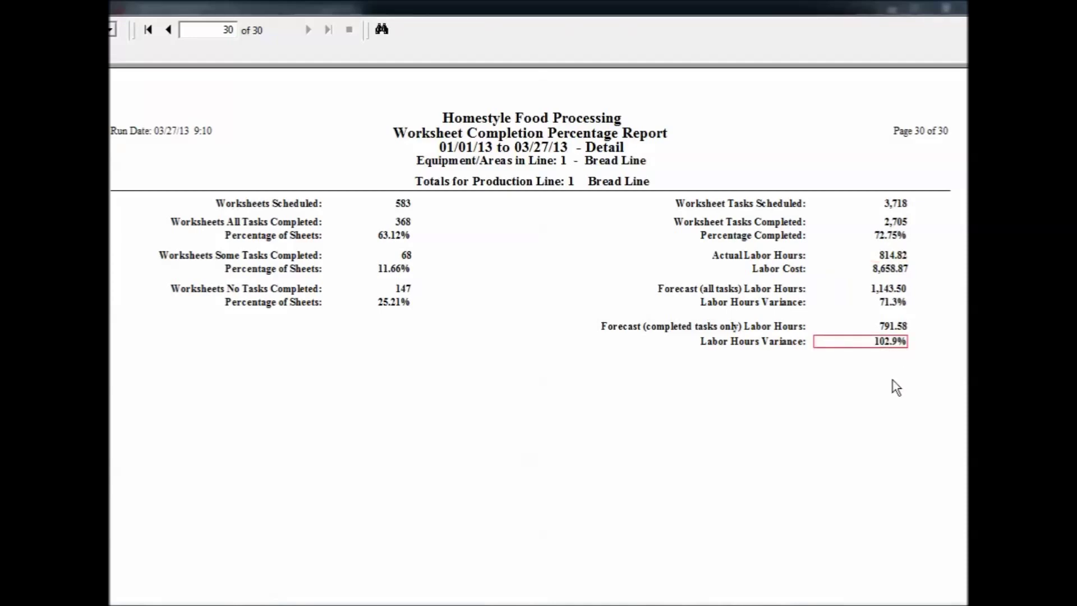
left_click(895, 328)
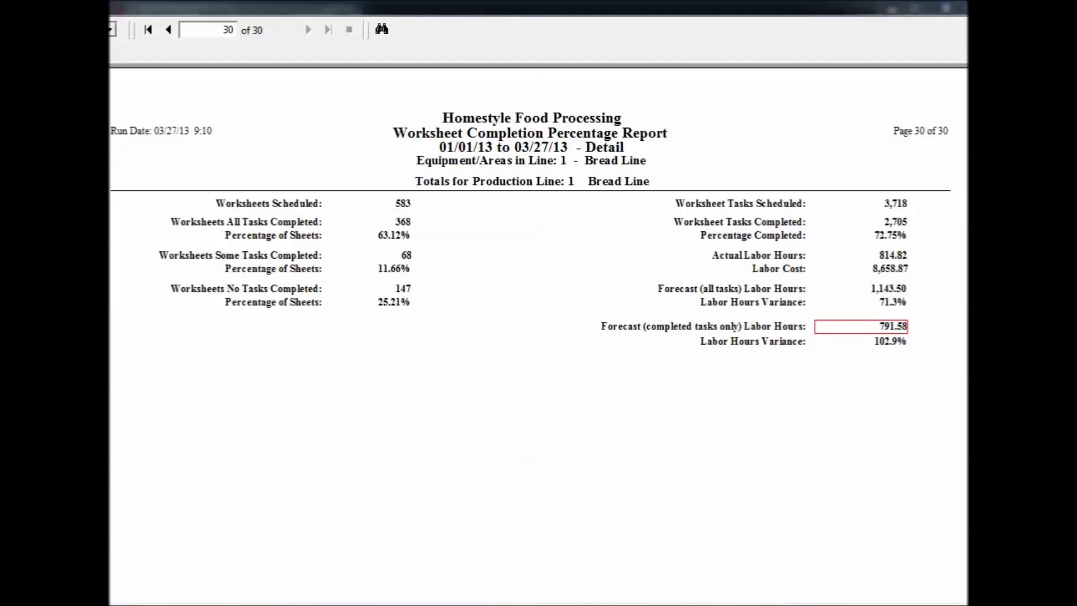
Step: Close the detailed report and generate it again with the Equipment/Area Summary report type
left_click(948, 8)
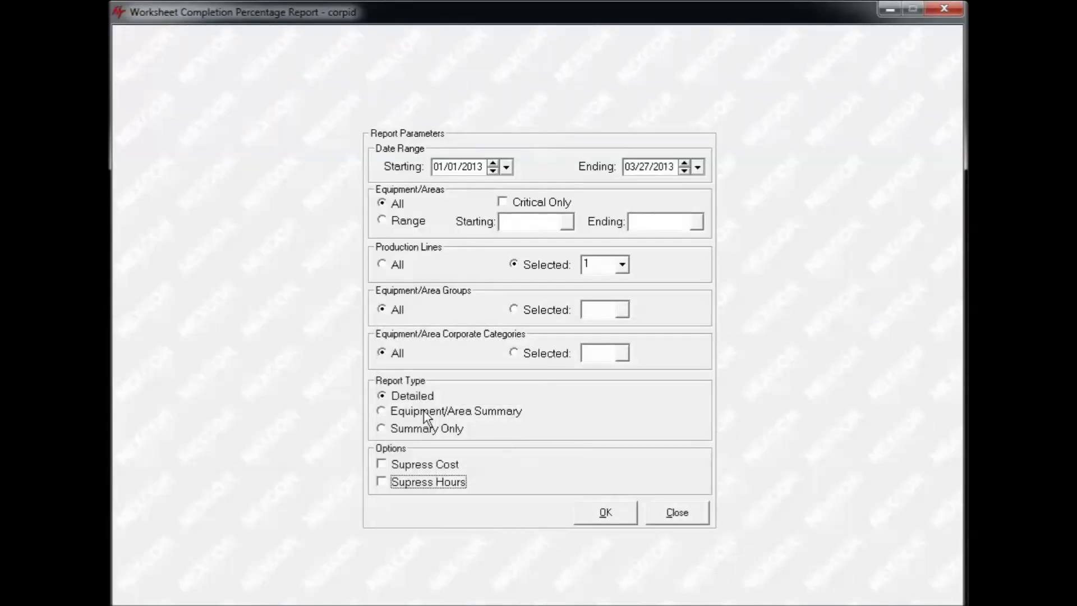
left_click(390, 412)
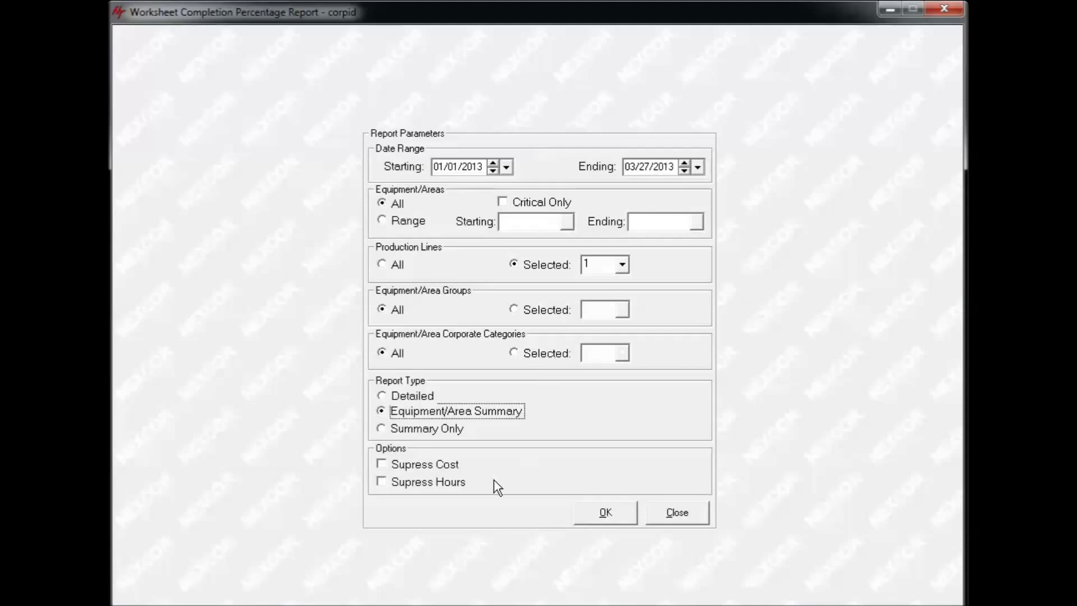
left_click(606, 514)
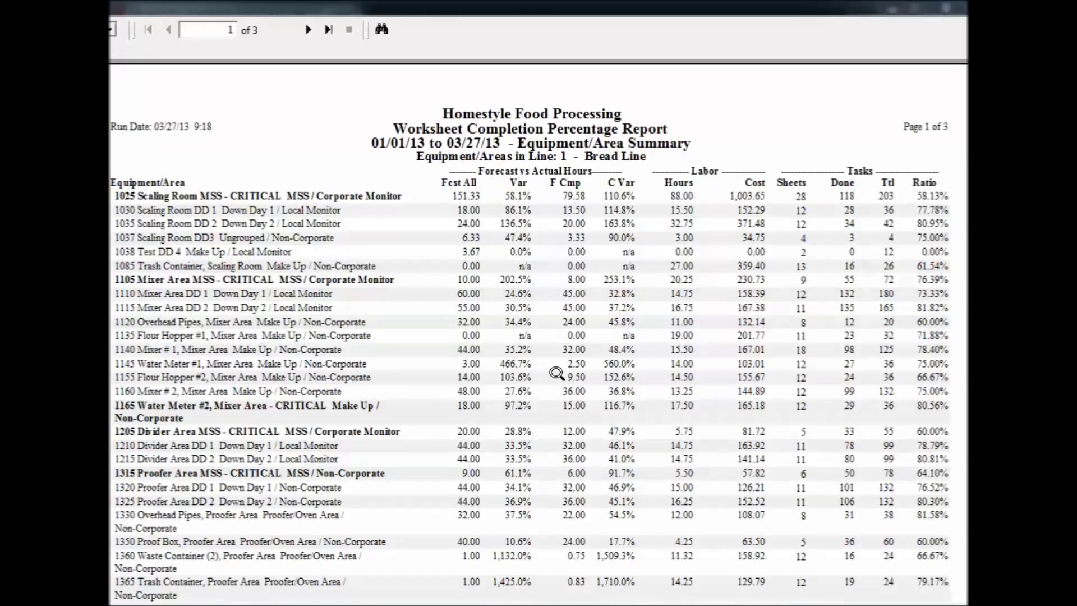
Step: Examine the Scaling Room and Test DD 4 entries in the summary's equipment/area list
left_click(245, 197)
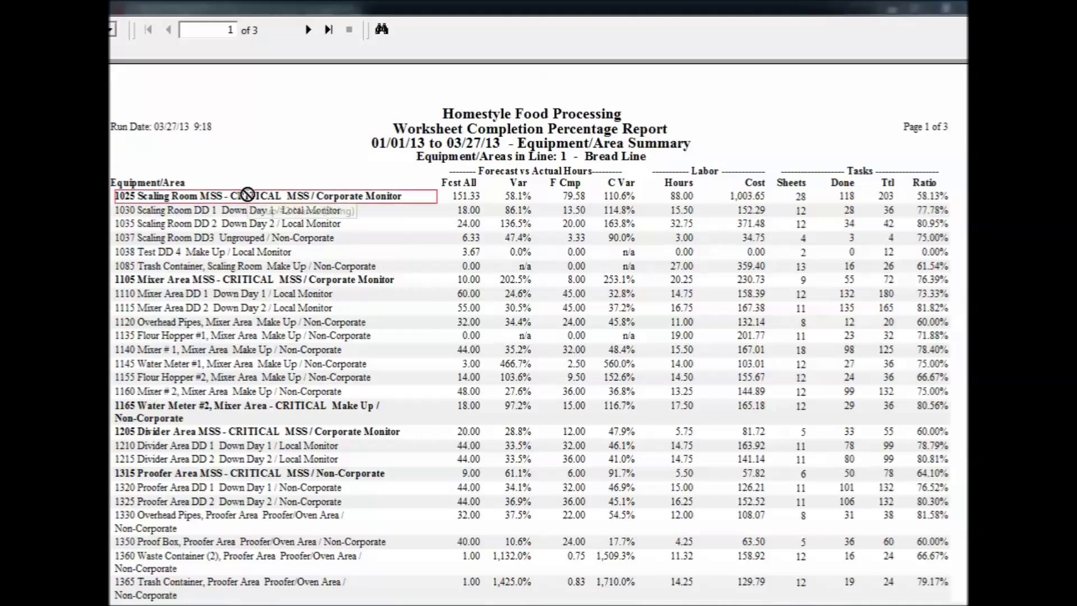
left_click(236, 223)
left_click(240, 251)
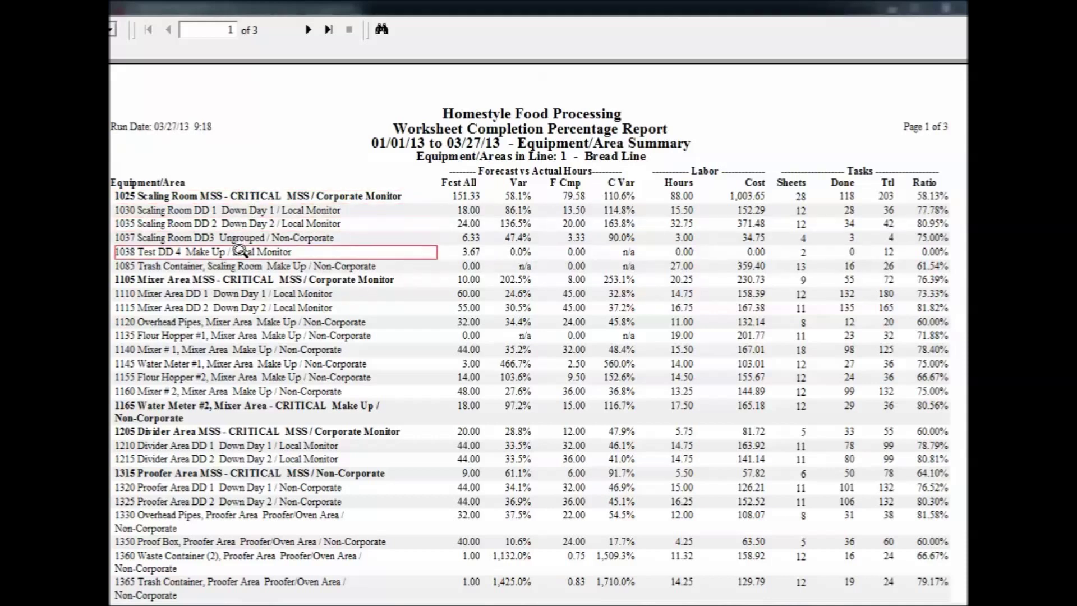
Step: Examine the sheet count, done tasks, total tasks and completion ratio for 1025 Scaling Room MSS
left_click(801, 196)
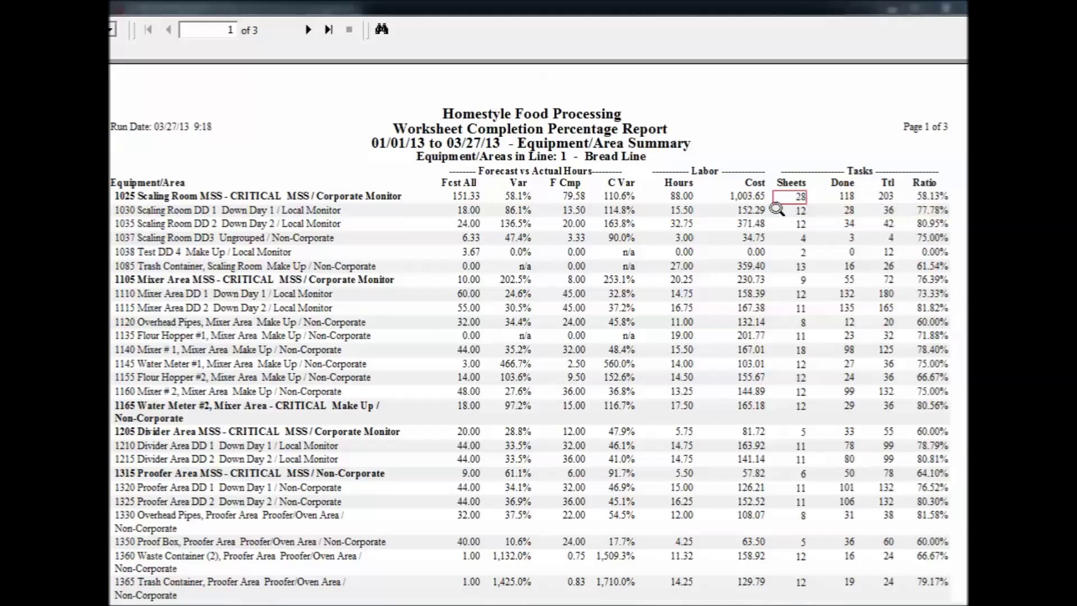
left_click(305, 198)
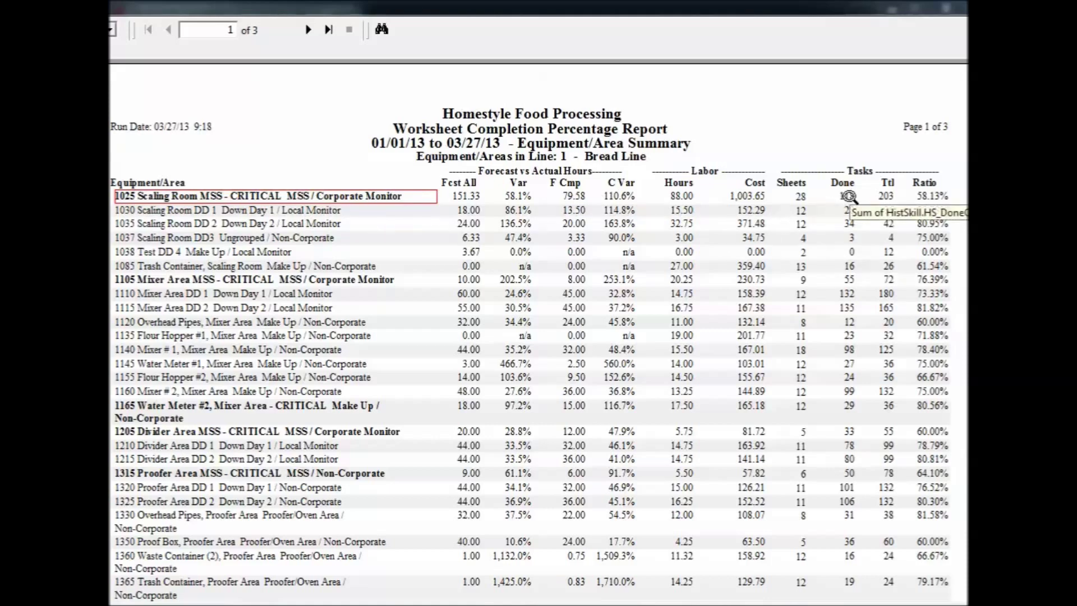
left_click(889, 195)
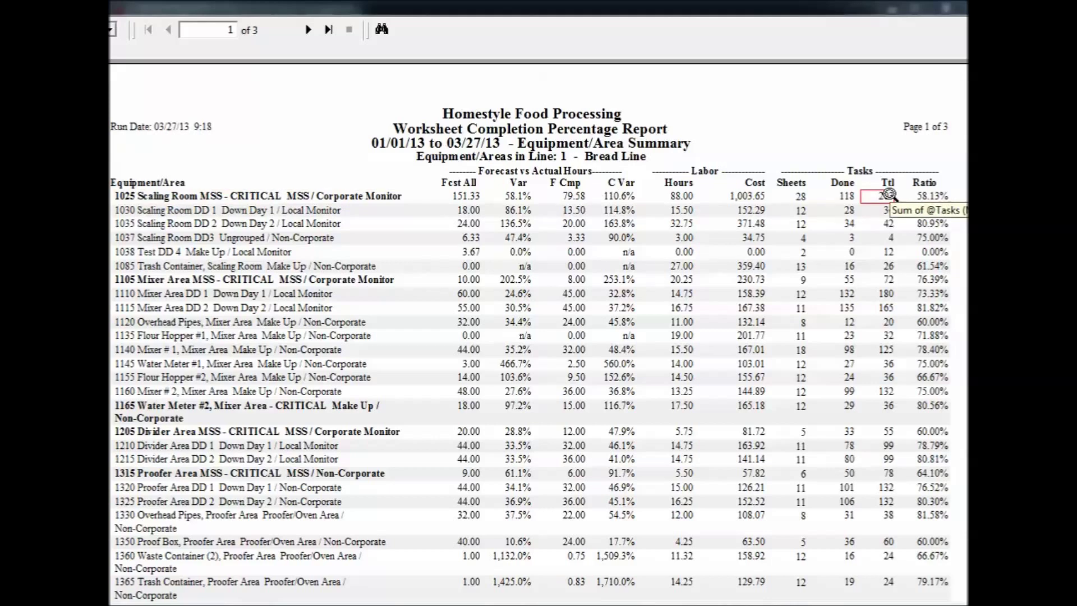
left_click(848, 197)
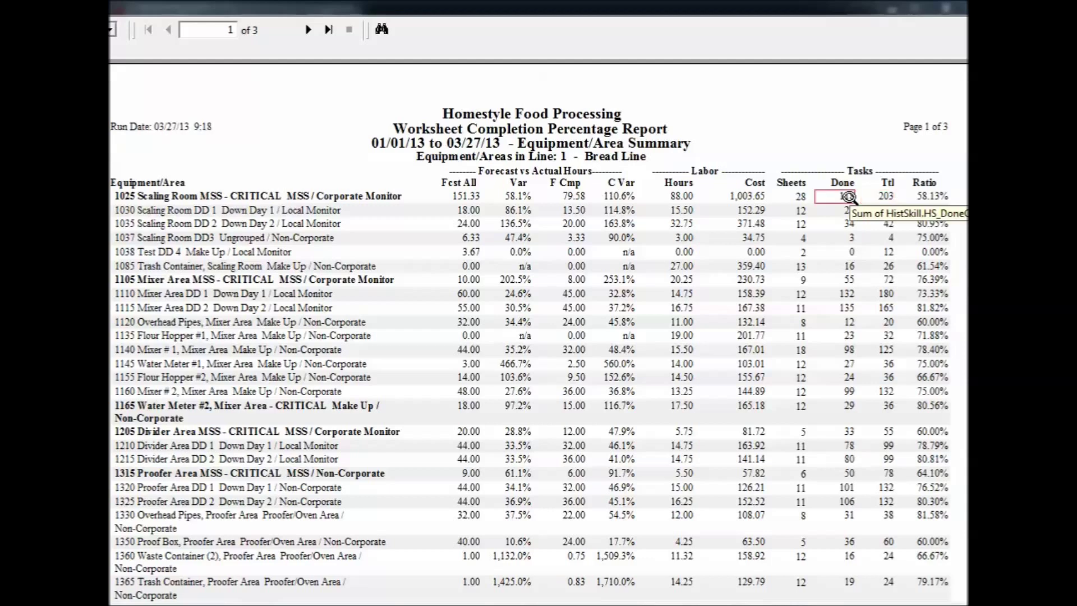
left_click(926, 197)
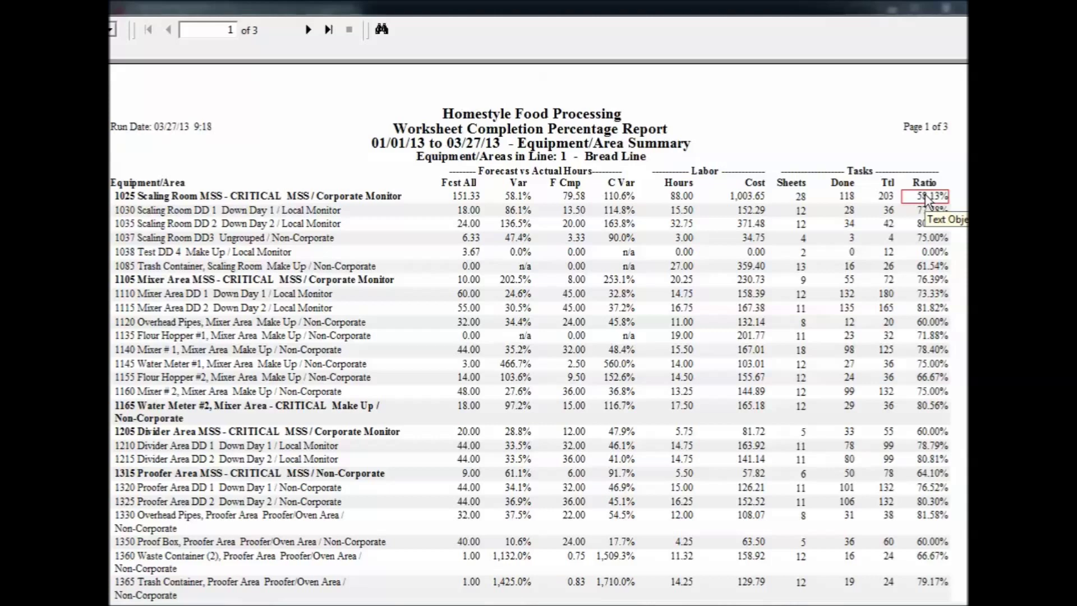
Step: Examine the labor cost and hours for 1025 Scaling Room MSS and compare the hours with the all-tasks forecast
left_click(757, 196)
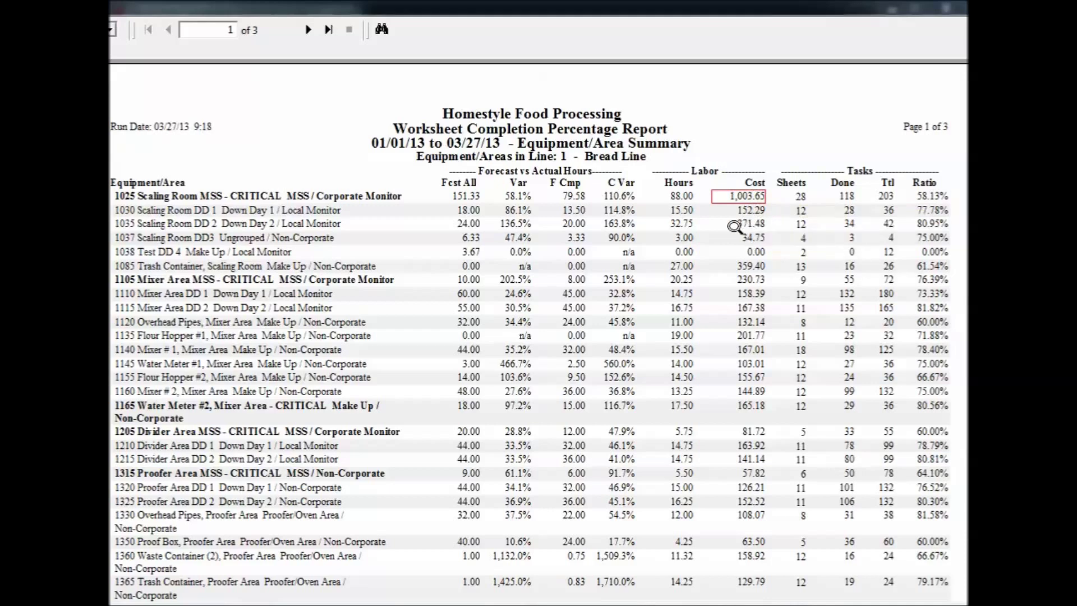
left_click(681, 196)
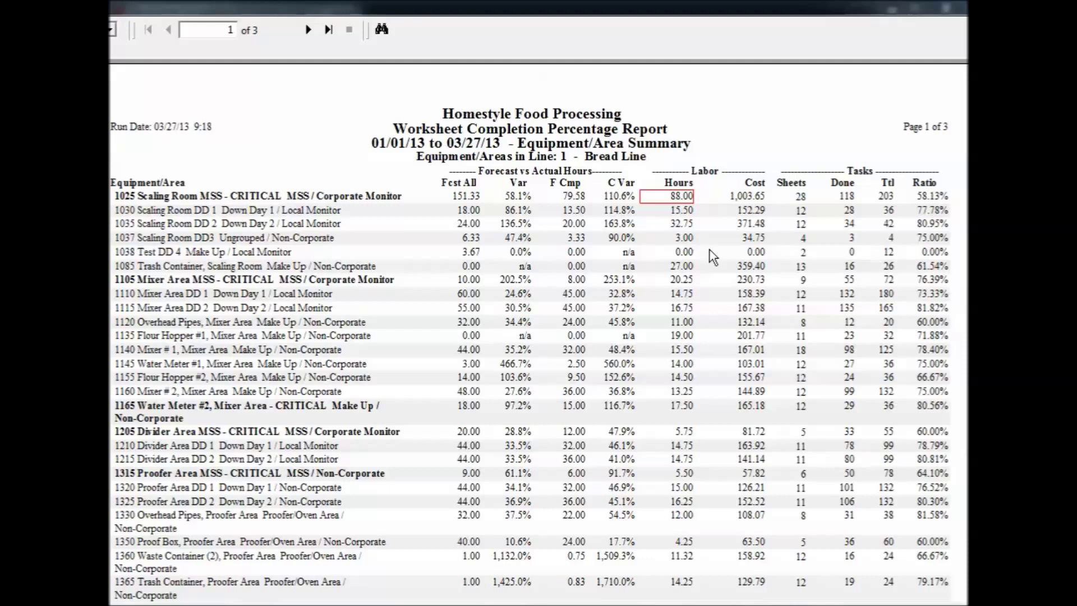
double_click(469, 197)
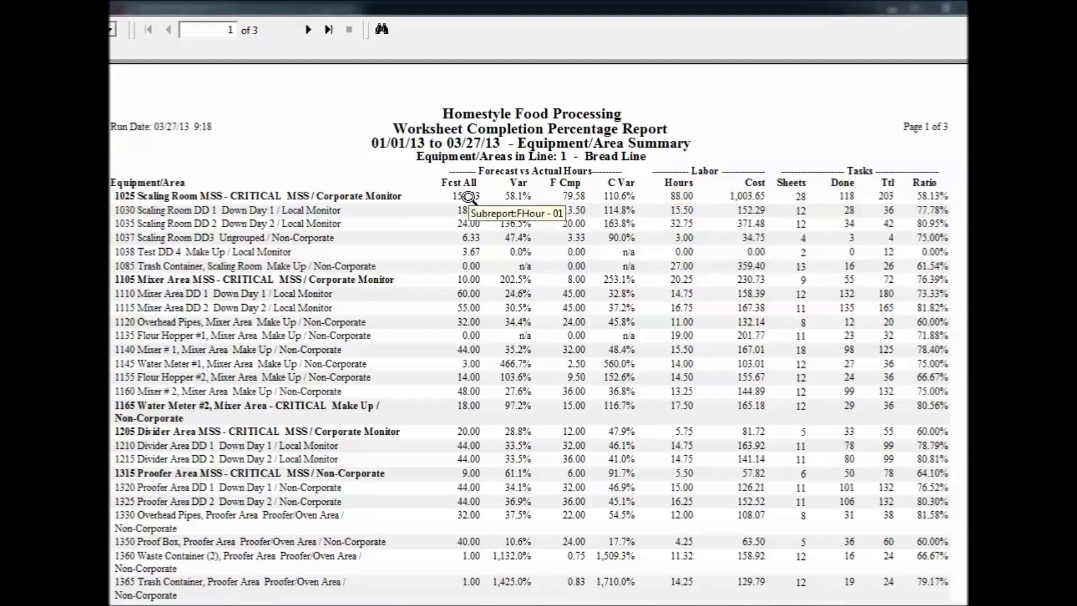
left_click(684, 197)
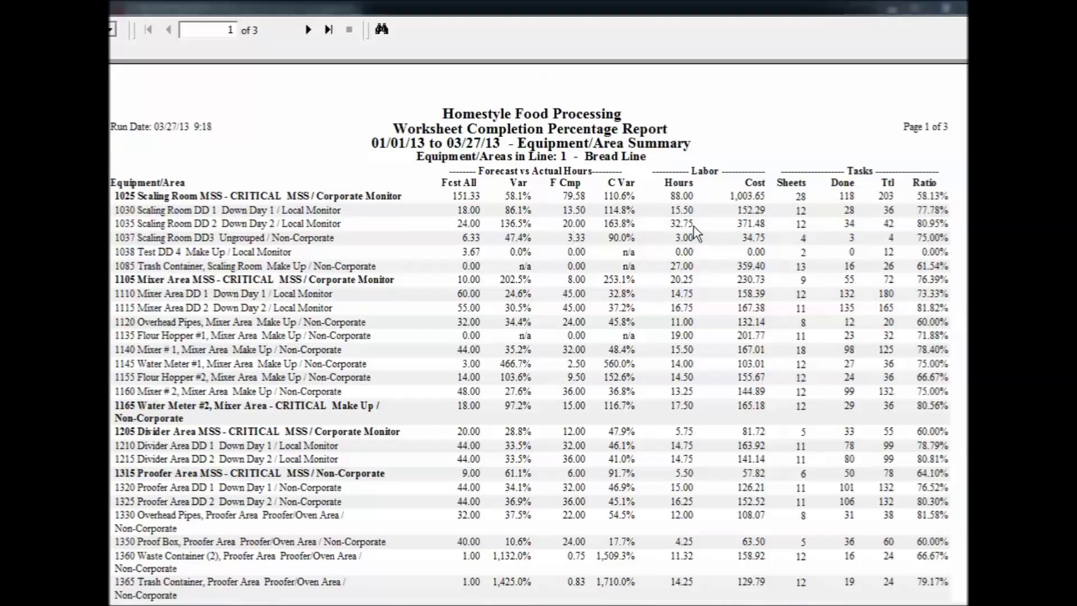
Step: Compare the completed-tasks forecast, actual labor hours and completed variance for 1025 Scaling Room MSS
left_click(841, 197)
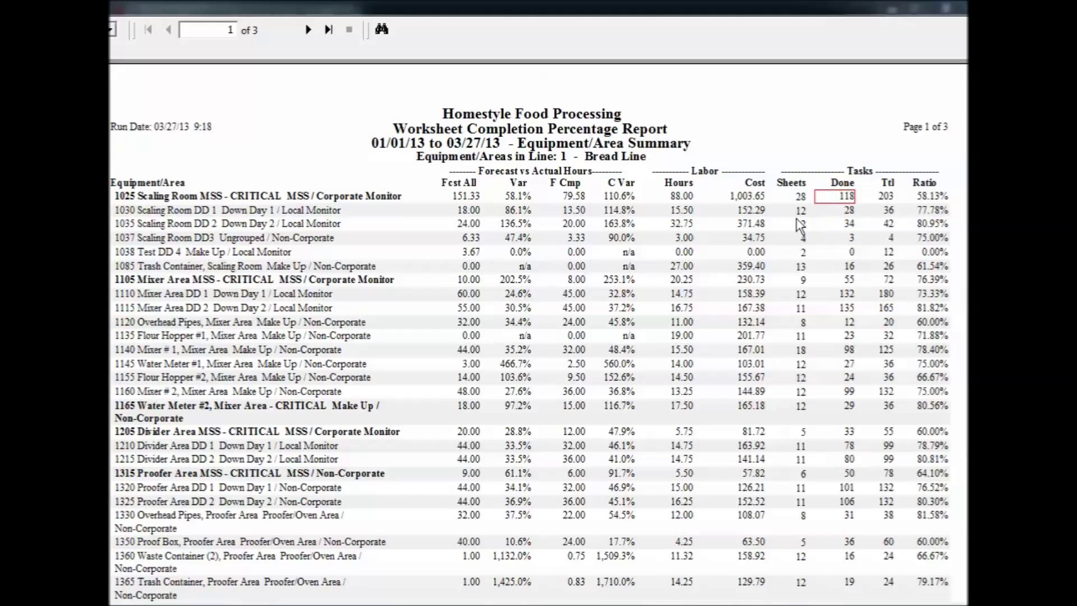
left_click(578, 197)
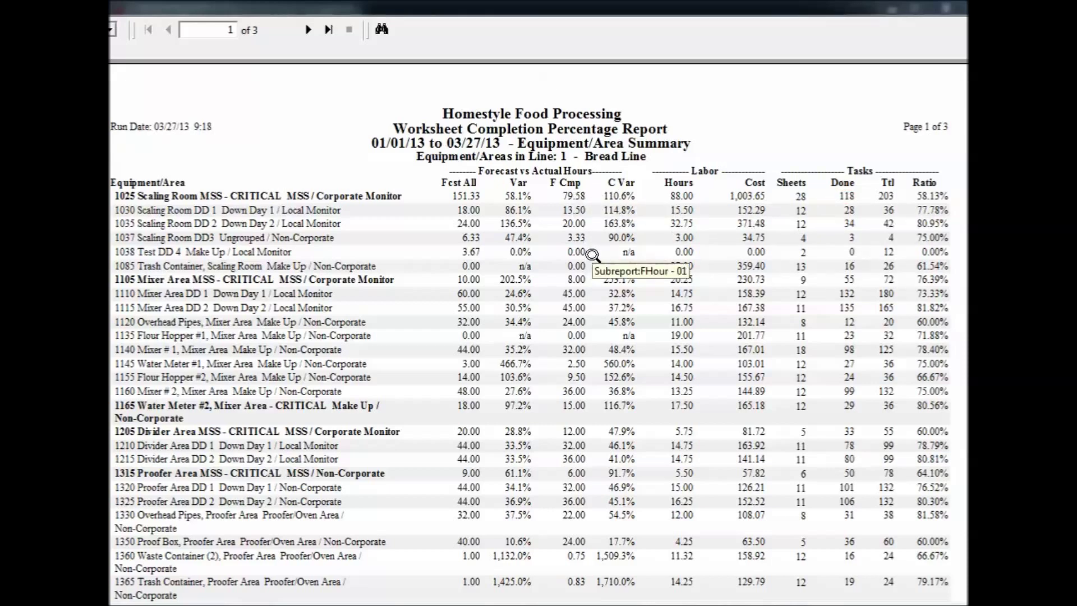
left_click(683, 197)
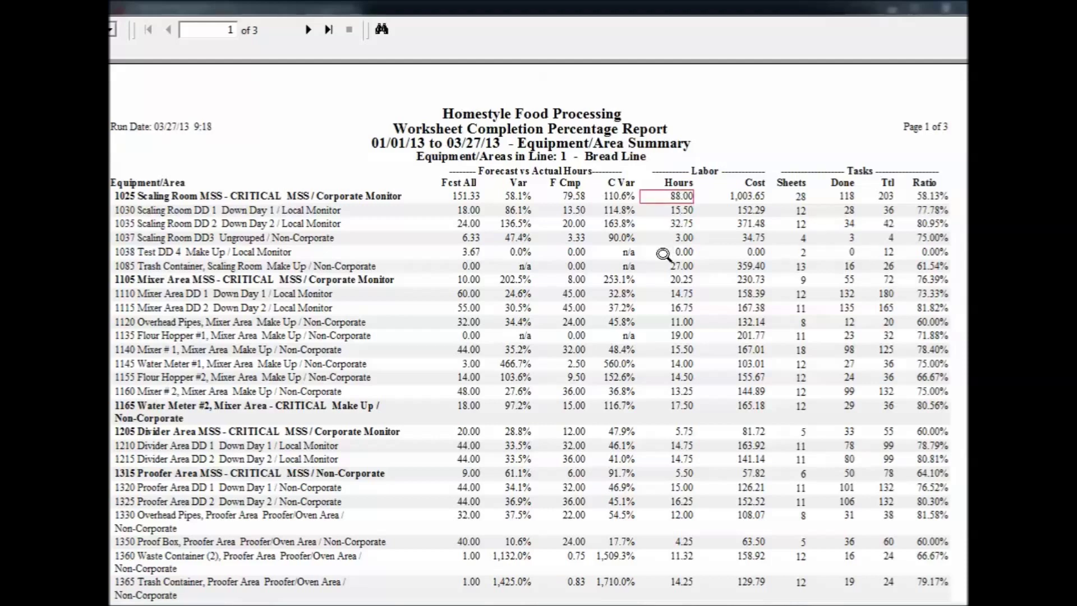
left_click(622, 198)
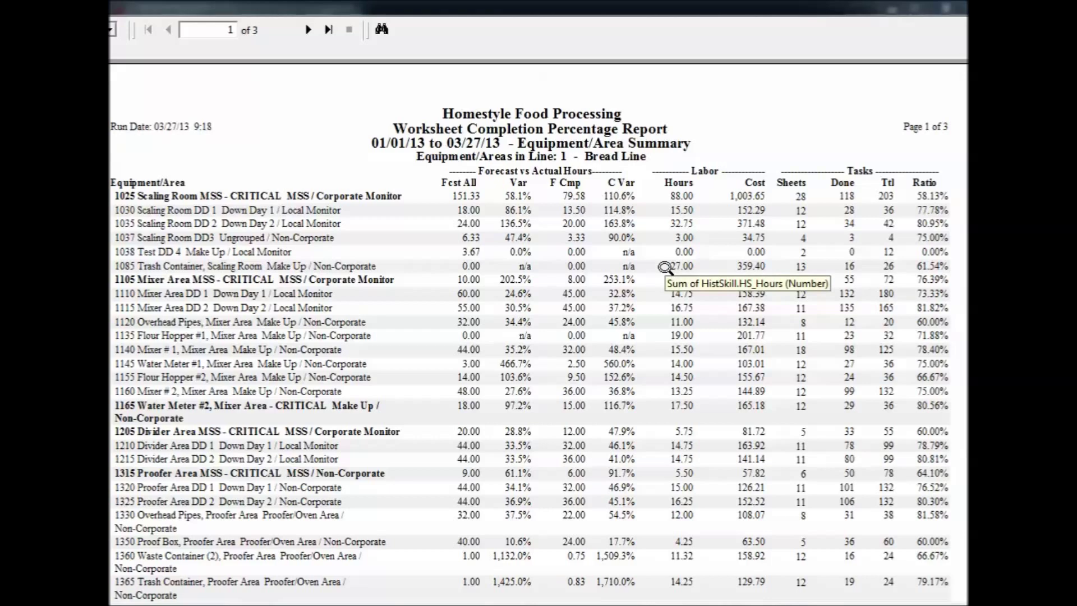
Step: Close the equipment/area summary and generate the report again with the Summary Only report type
key("alt+F4")
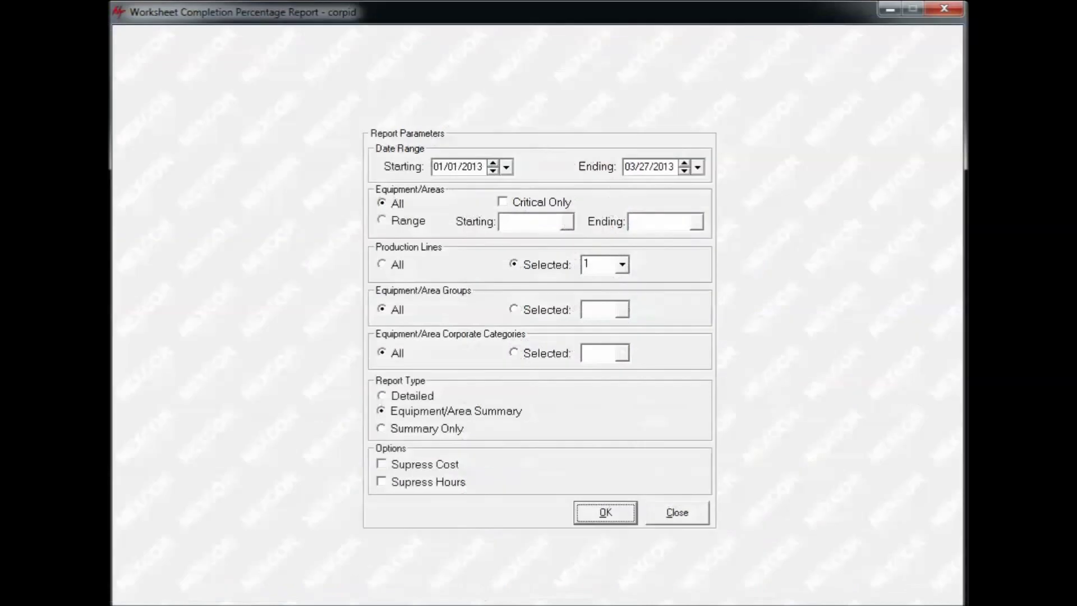
left_click(418, 430)
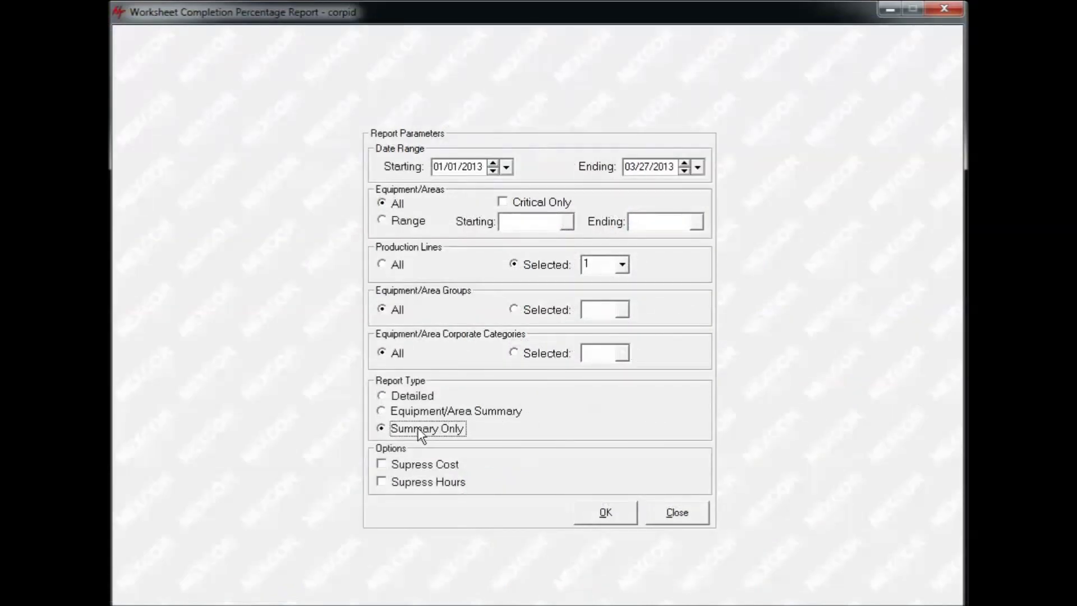
left_click(604, 514)
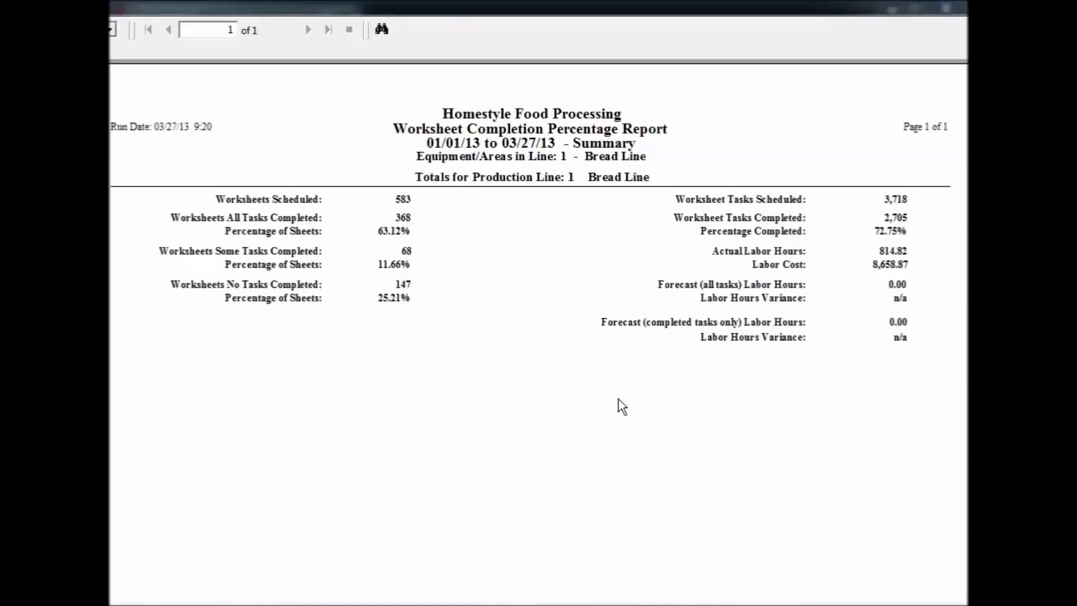
Step: Examine the worksheet and task totals for the Bread Line in the Summary Only report
left_click(405, 199)
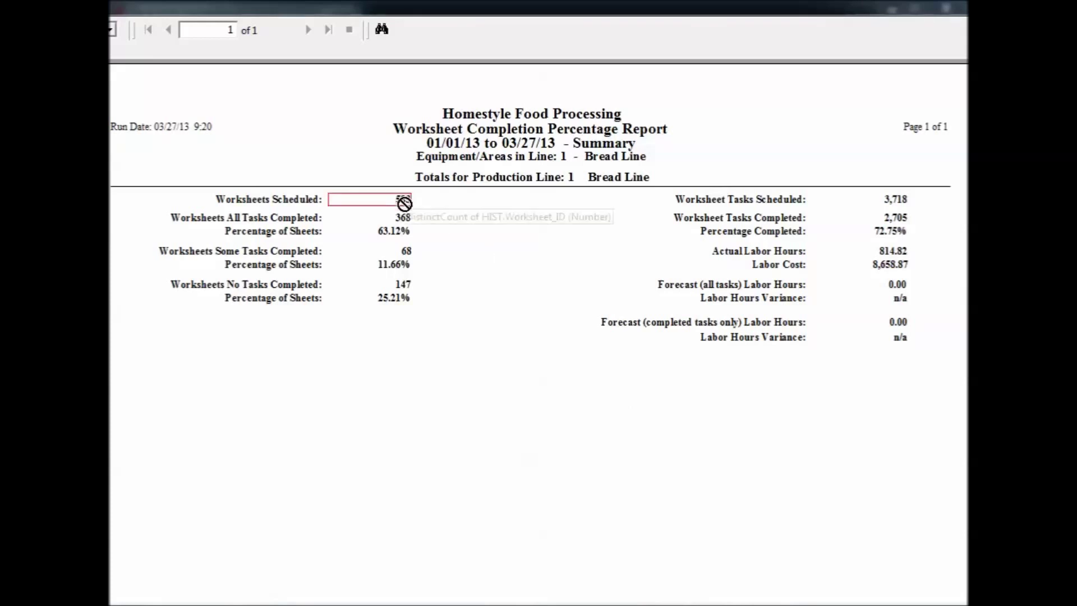
left_click(404, 284)
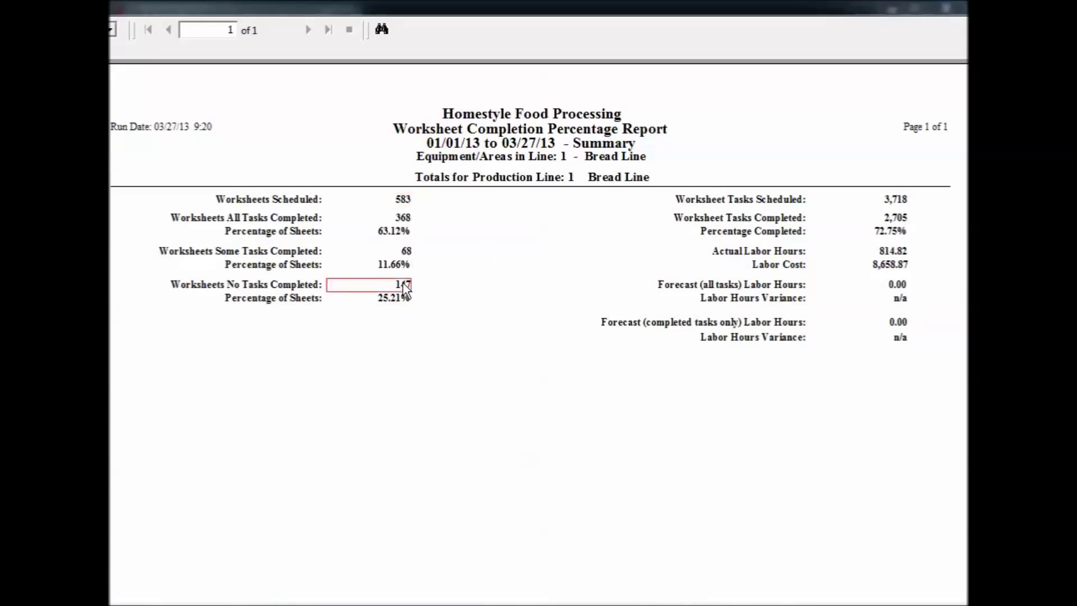
left_click(903, 200)
left_click(911, 227)
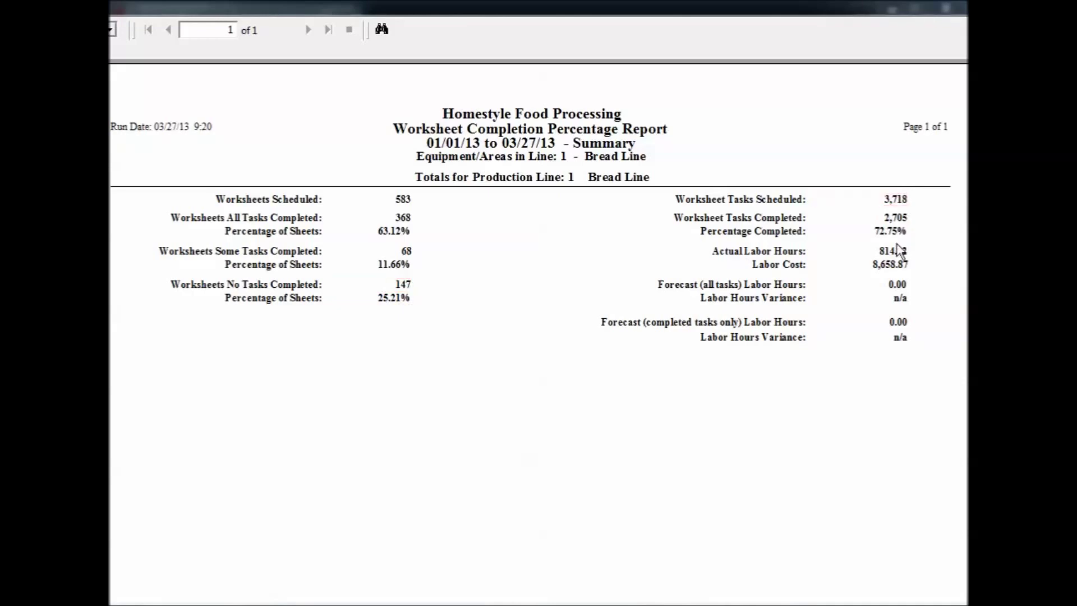